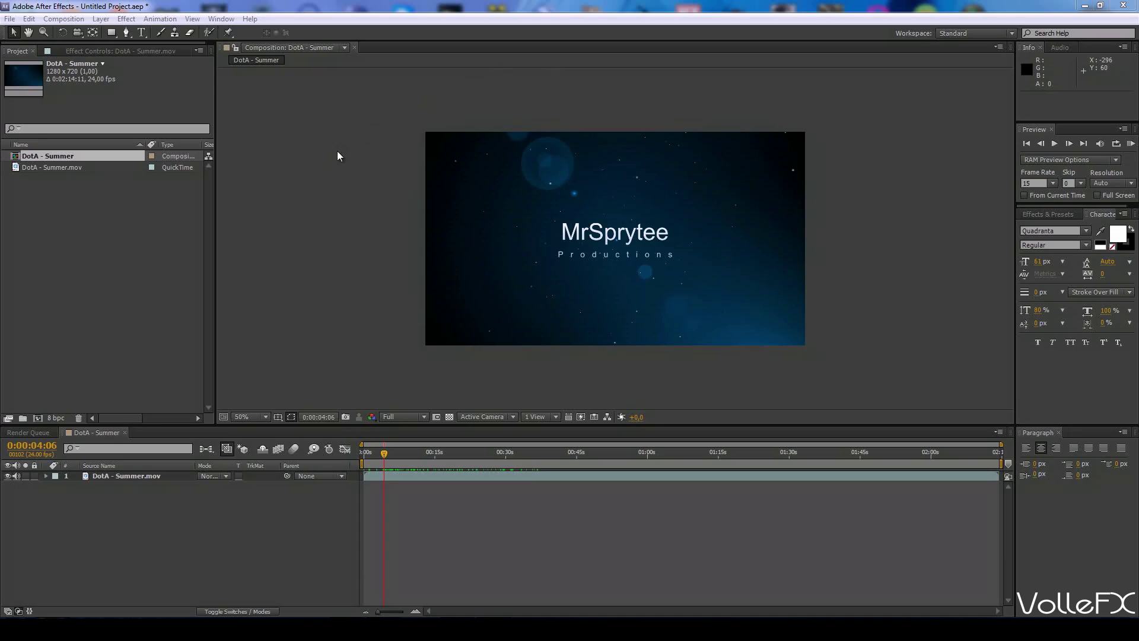
# Step: Add the DotA - Summer composition to the render queue
pyautogui.moveTo(393, 454); pyautogui.dragTo(386, 454)
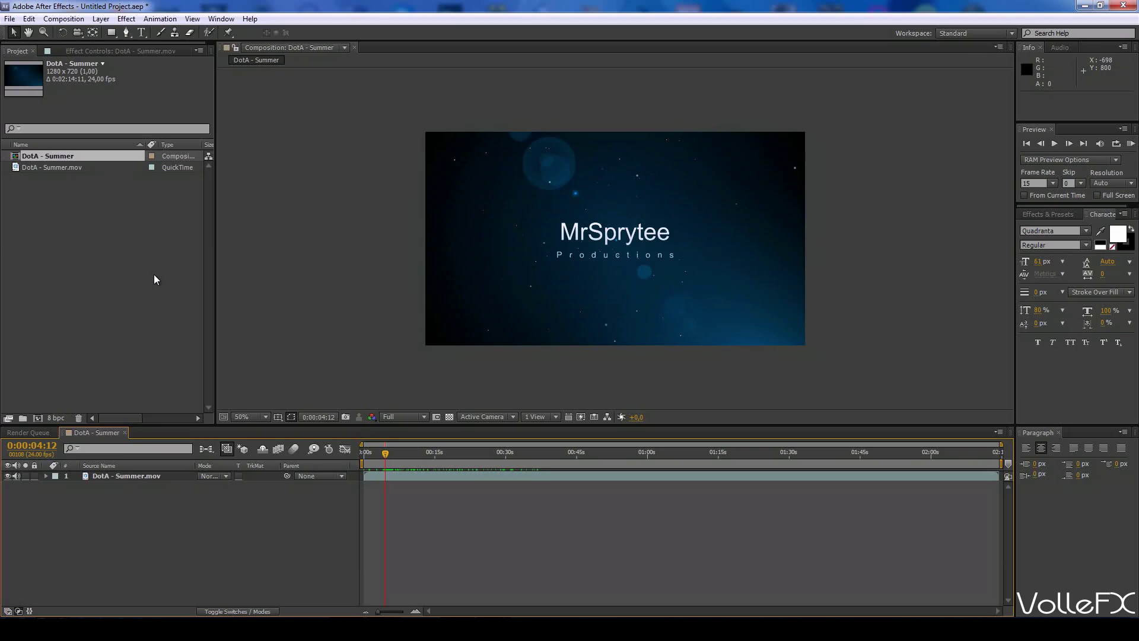
pyautogui.click(76, 24)
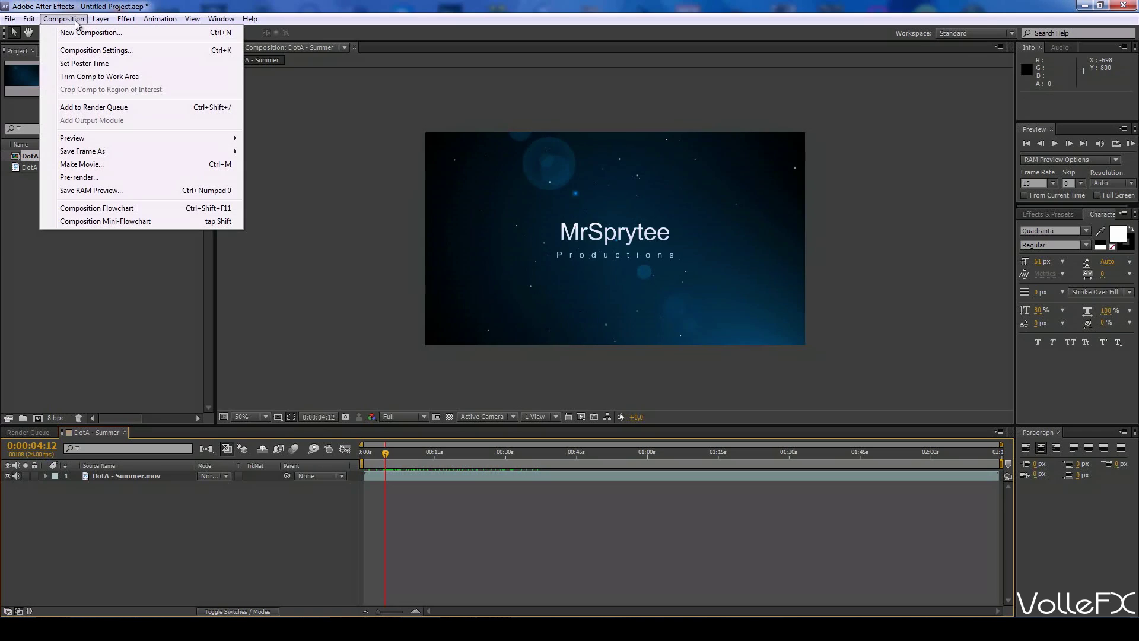
pyautogui.click(114, 107)
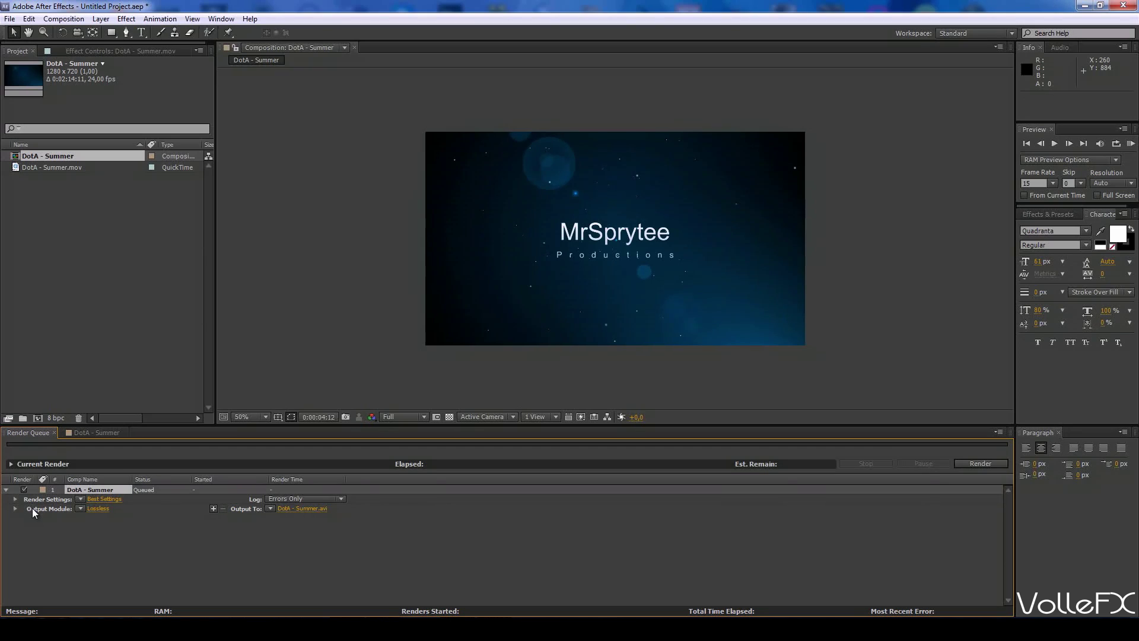
# Step: Queue the DotA - Summer composition for rendering a second time and delete the duplicate entry
pyautogui.click(78, 433)
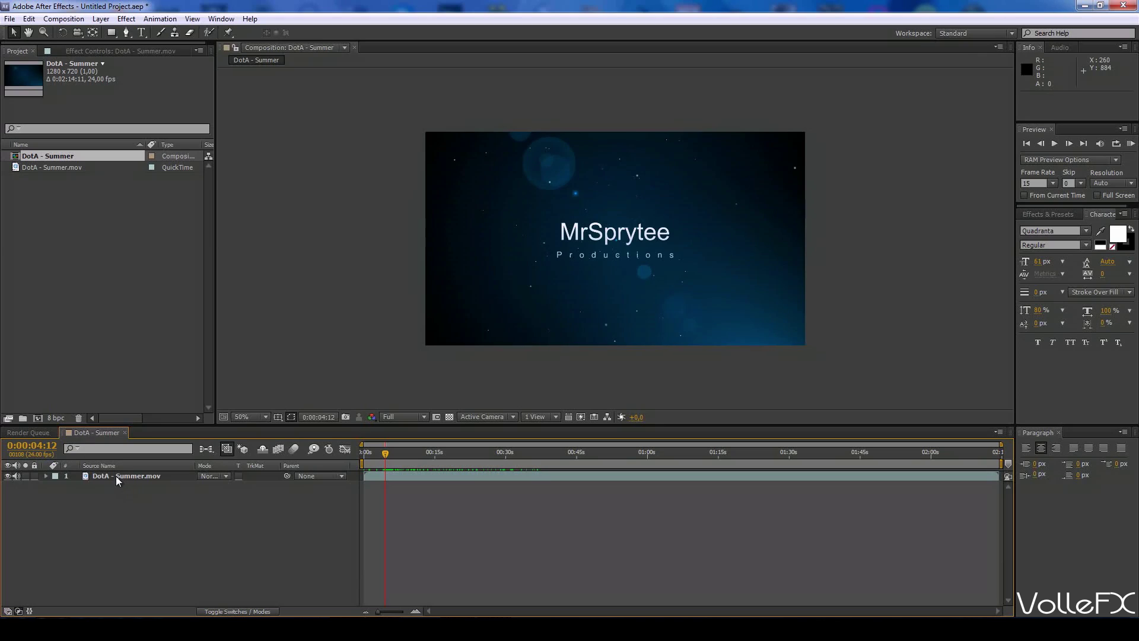
pyautogui.click(64, 18)
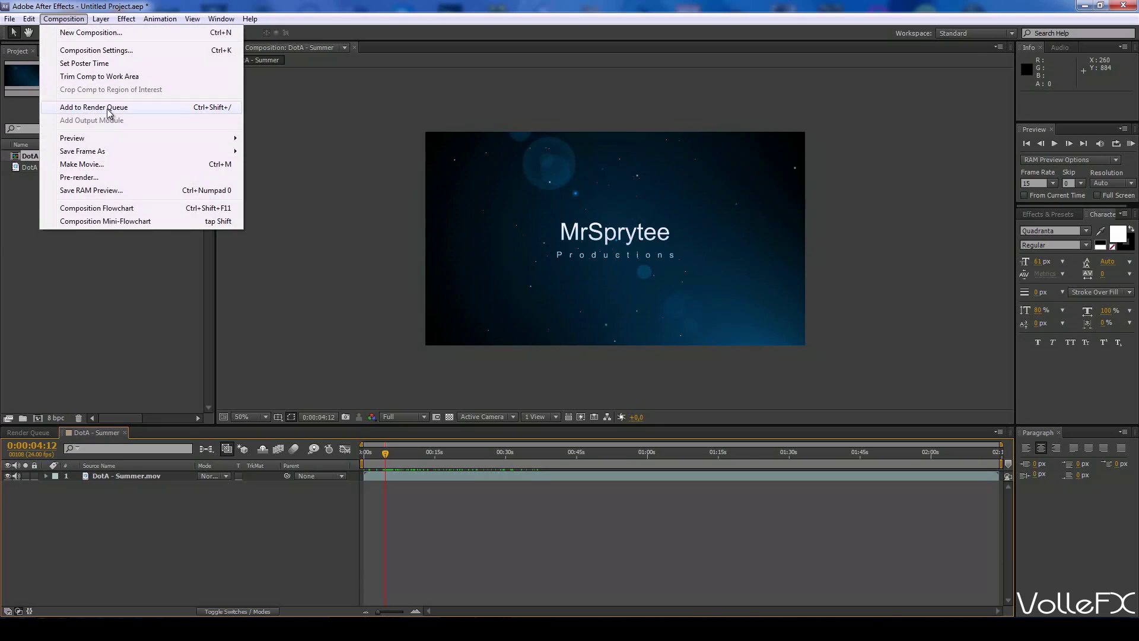
pyautogui.click(109, 108)
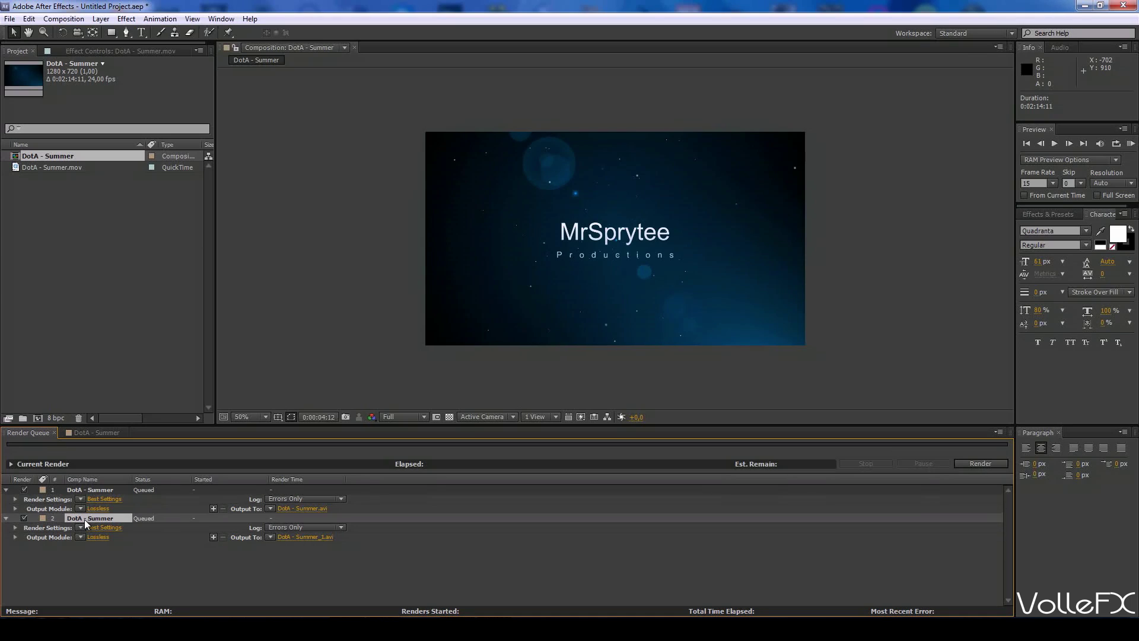
pyautogui.press('Delete')
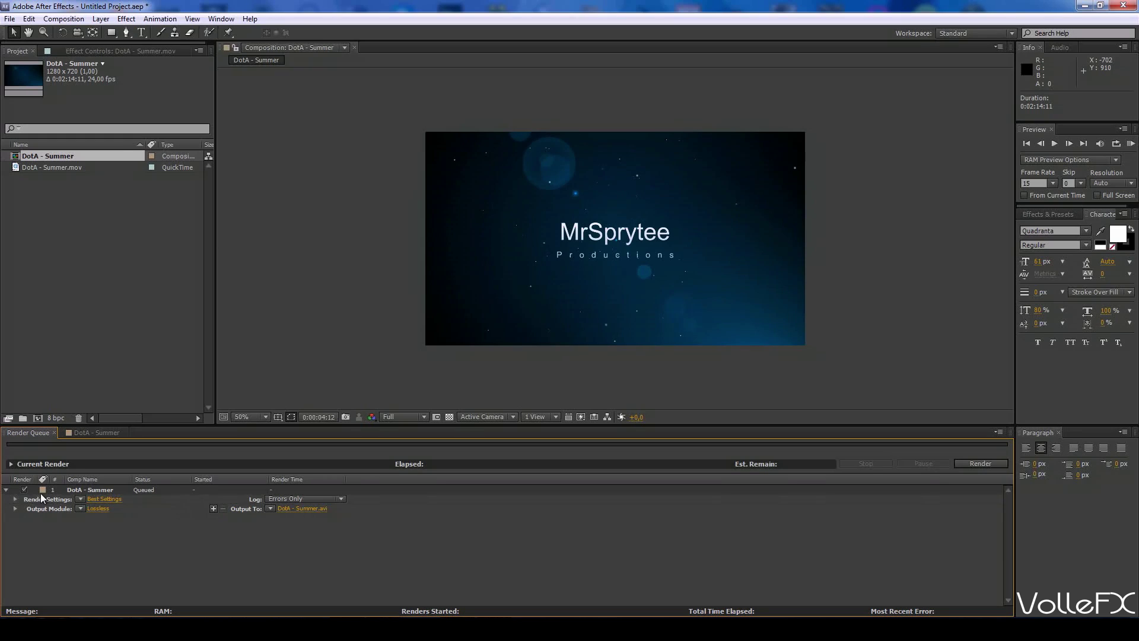
# Step: Configure the render settings of the queued composition with Best quality and Full resolution
pyautogui.click(97, 498)
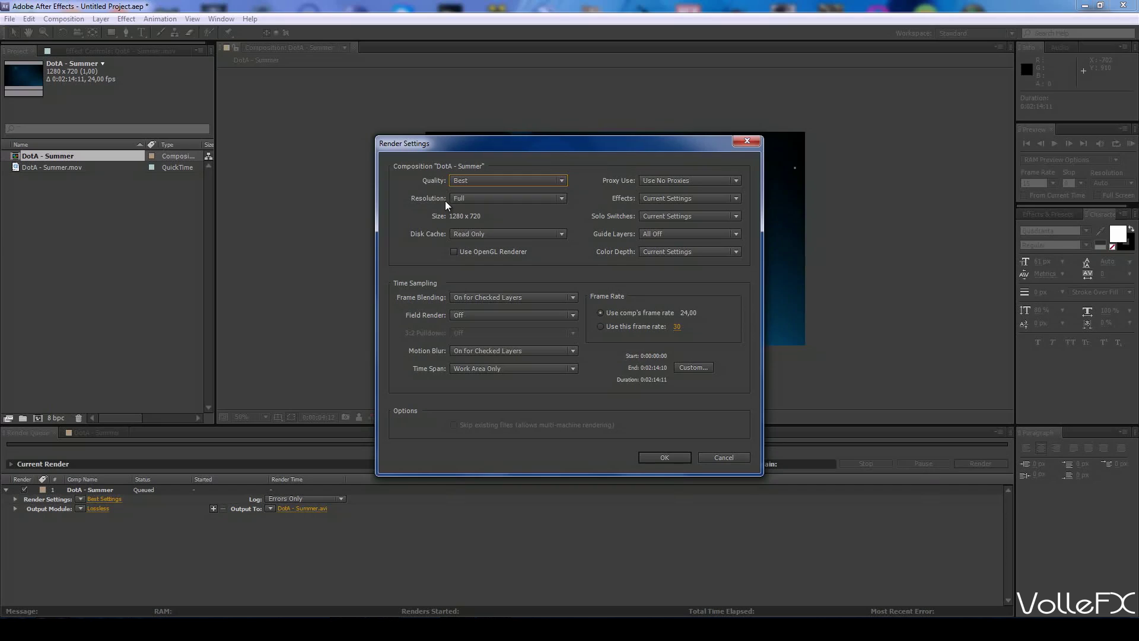
pyautogui.click(475, 180)
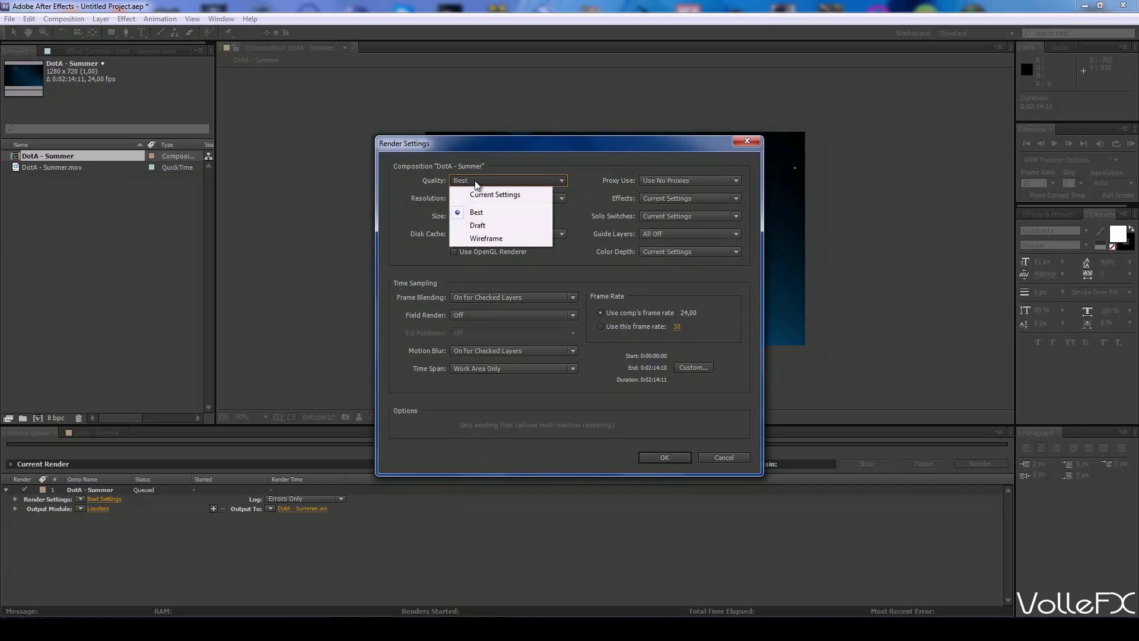
pyautogui.click(475, 180)
pyautogui.click(482, 198)
pyautogui.click(482, 198)
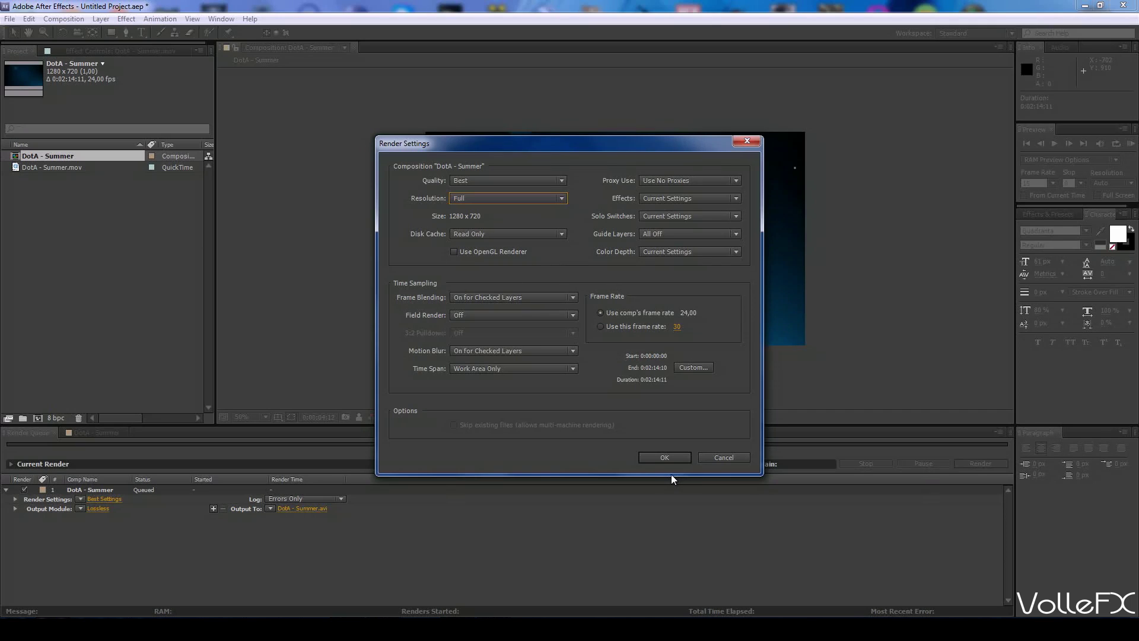
pyautogui.click(677, 456)
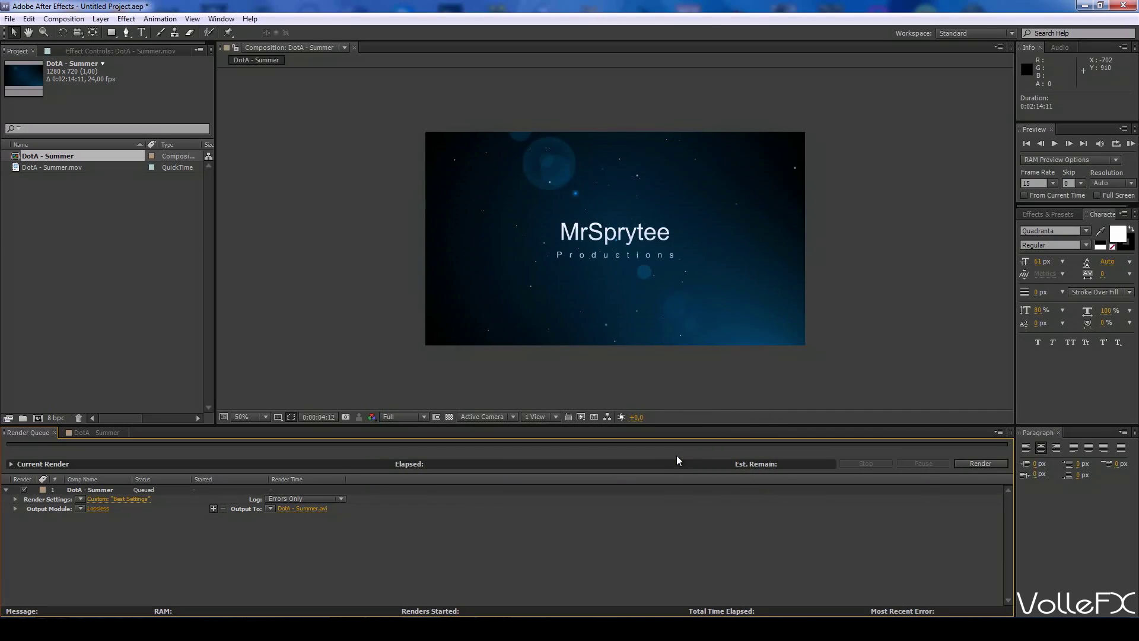
# Step: Configure the output module with AVI format, RGB channels, Millions of Colors depth and Premultiplied (Matted) color
pyautogui.click(97, 508)
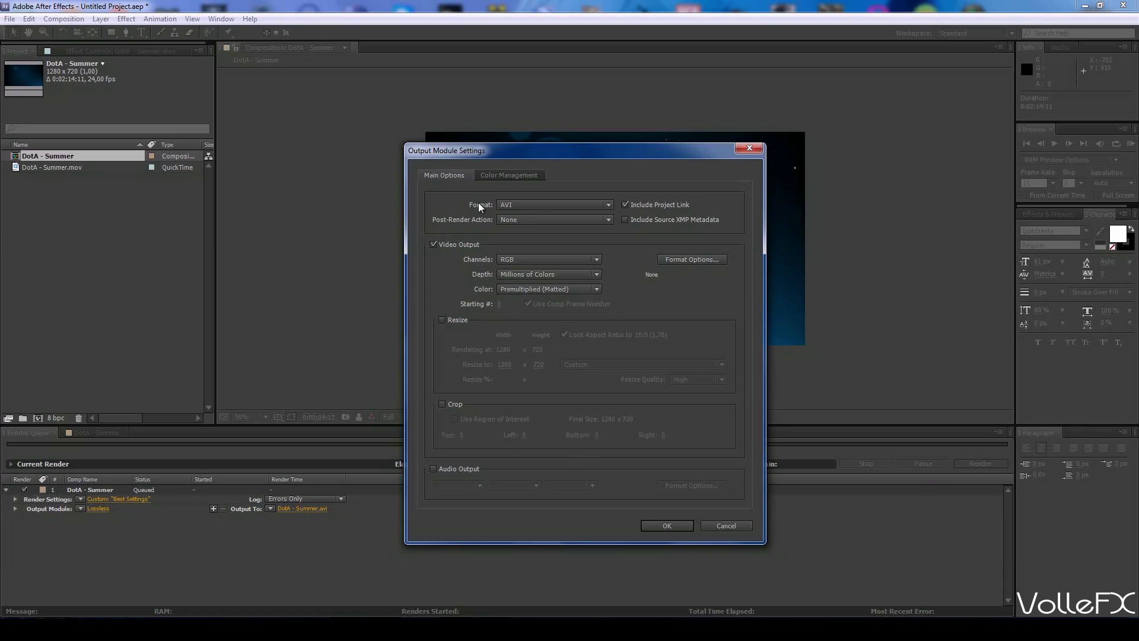
pyautogui.click(517, 205)
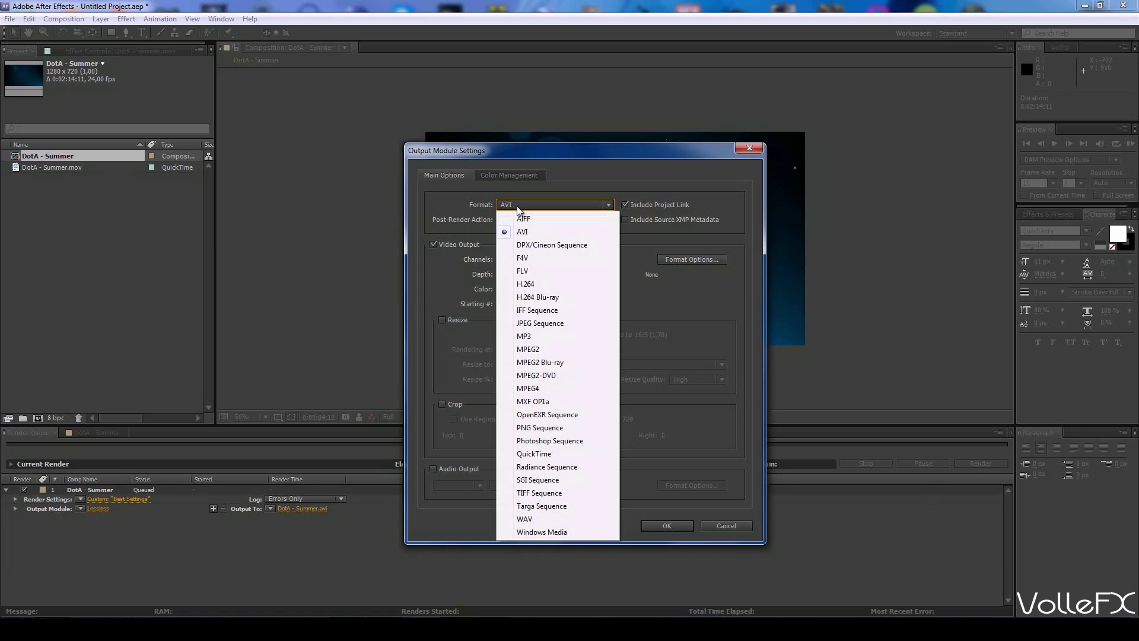
pyautogui.click(543, 232)
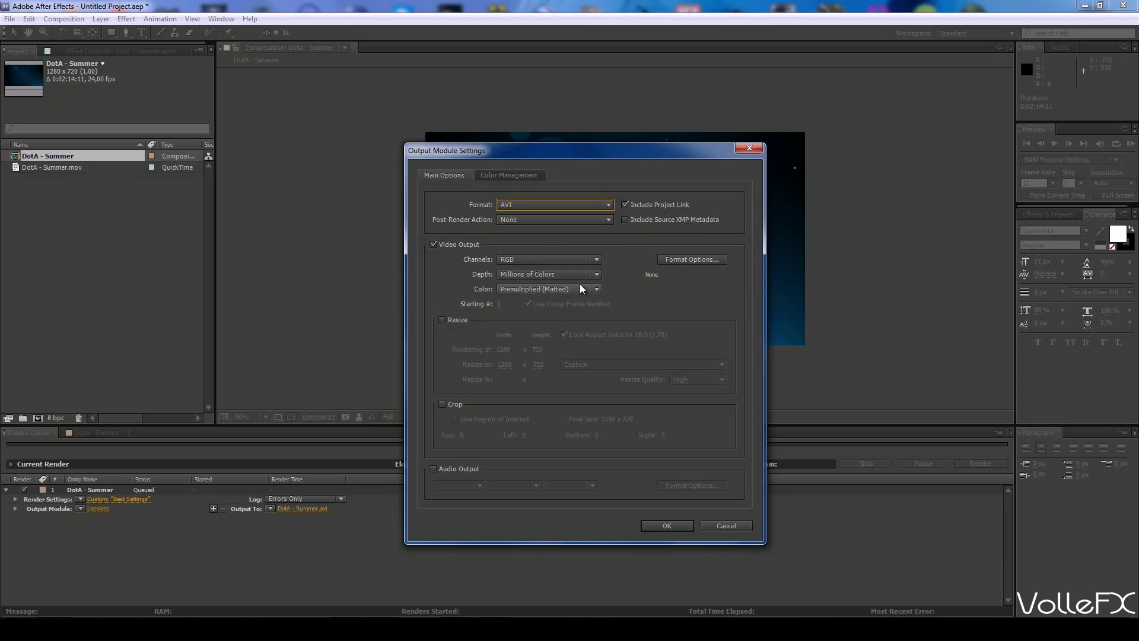
pyautogui.click(576, 263)
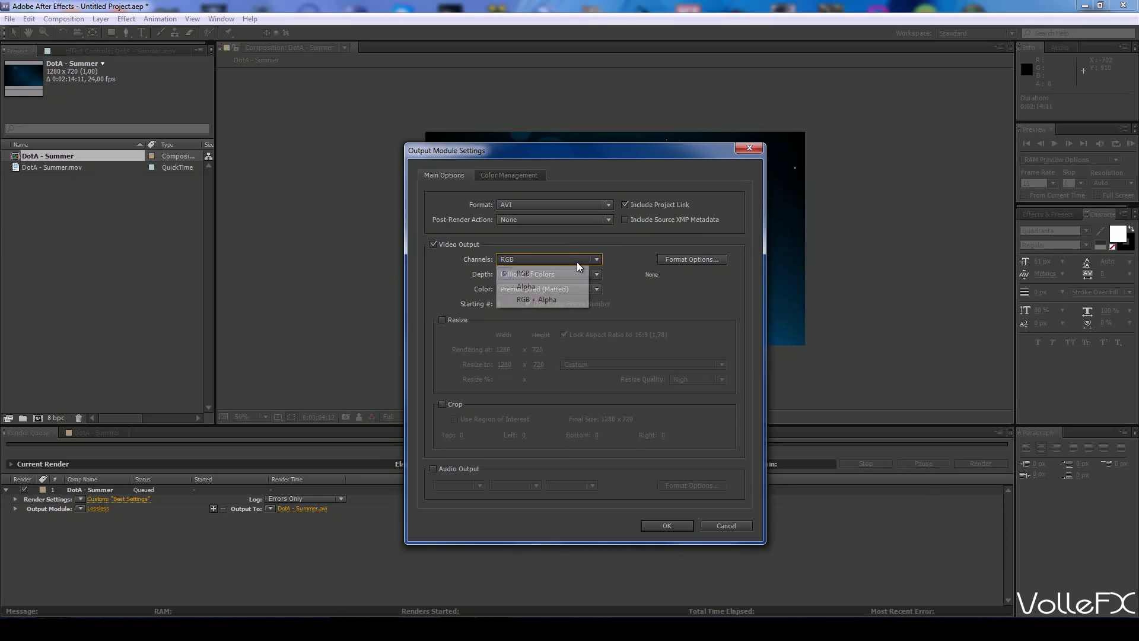
pyautogui.click(574, 272)
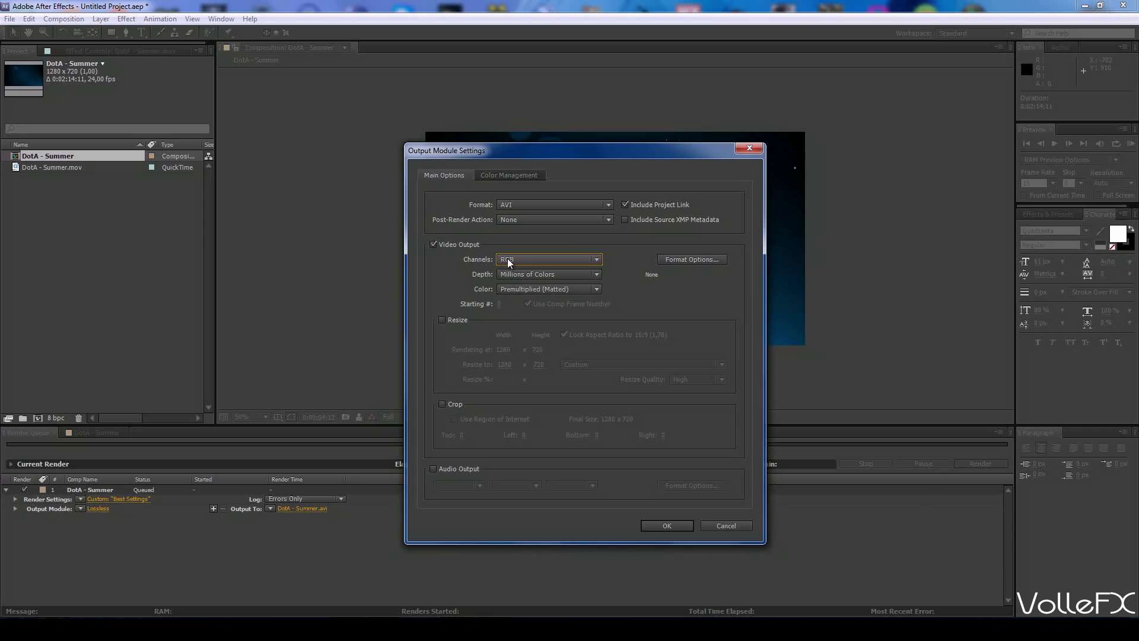
pyautogui.click(563, 276)
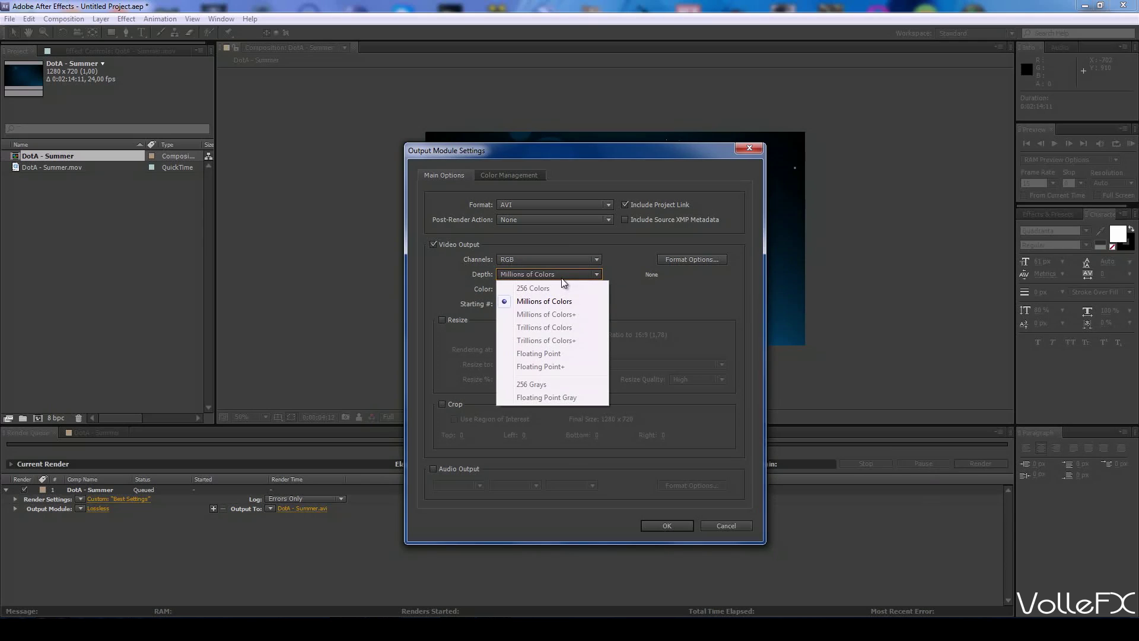
pyautogui.click(555, 301)
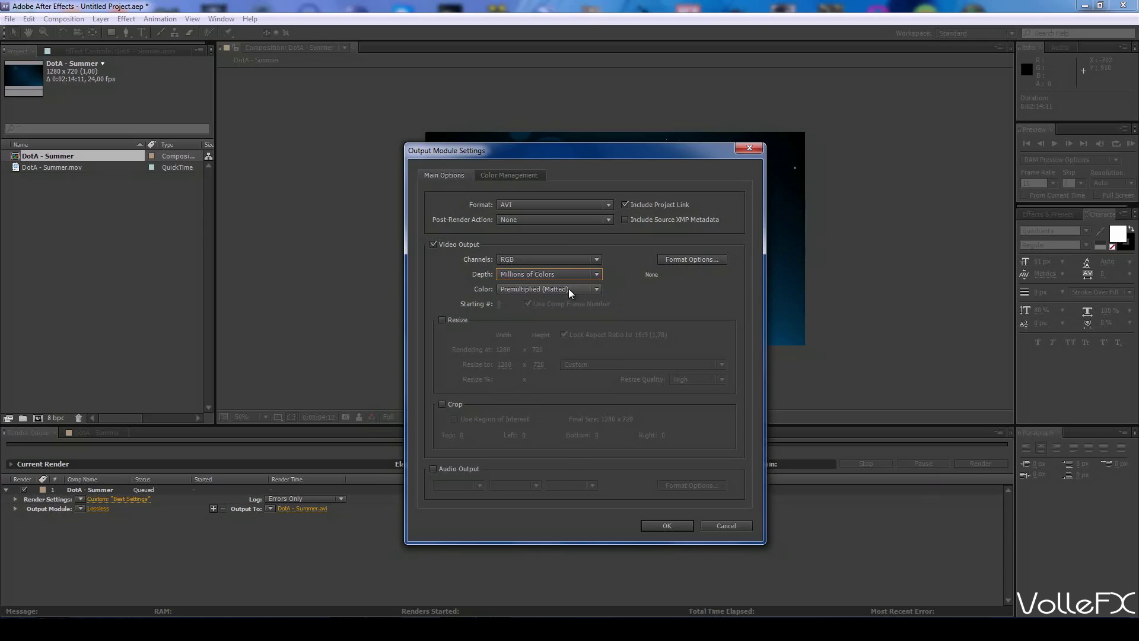
pyautogui.click(569, 288)
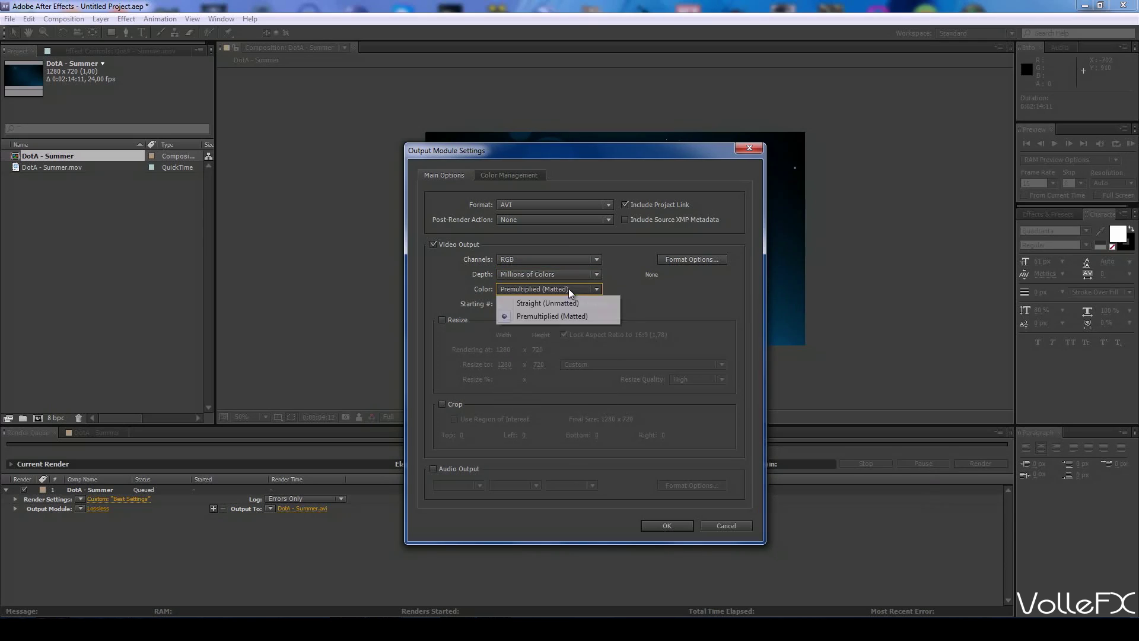
pyautogui.click(590, 316)
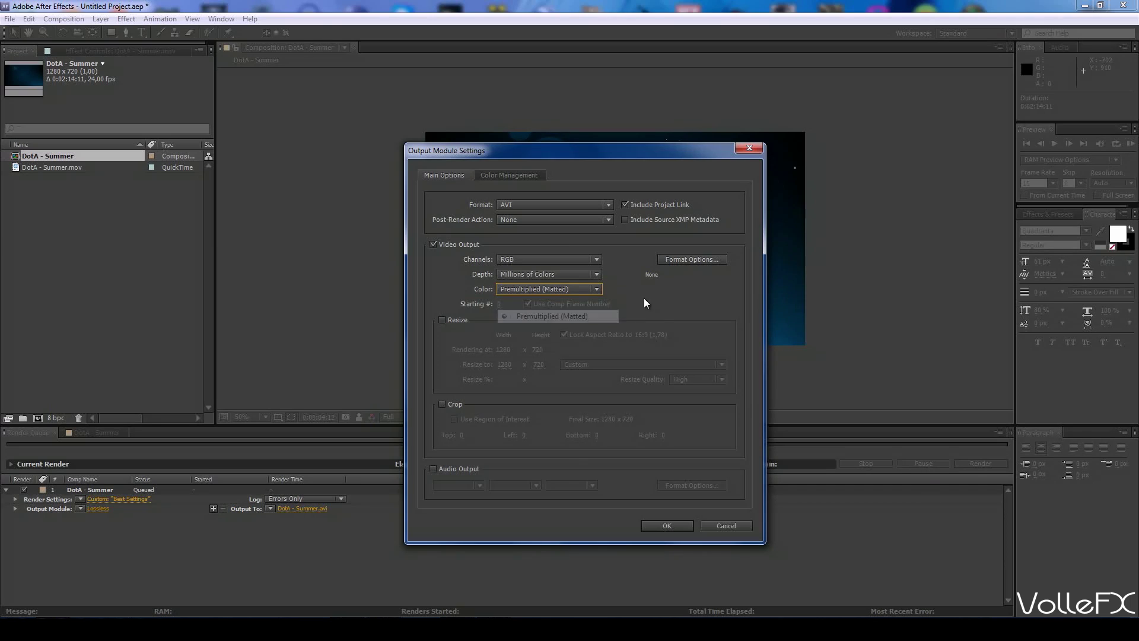
# Step: Set the video codec to None in the AVI format options
pyautogui.click(674, 263)
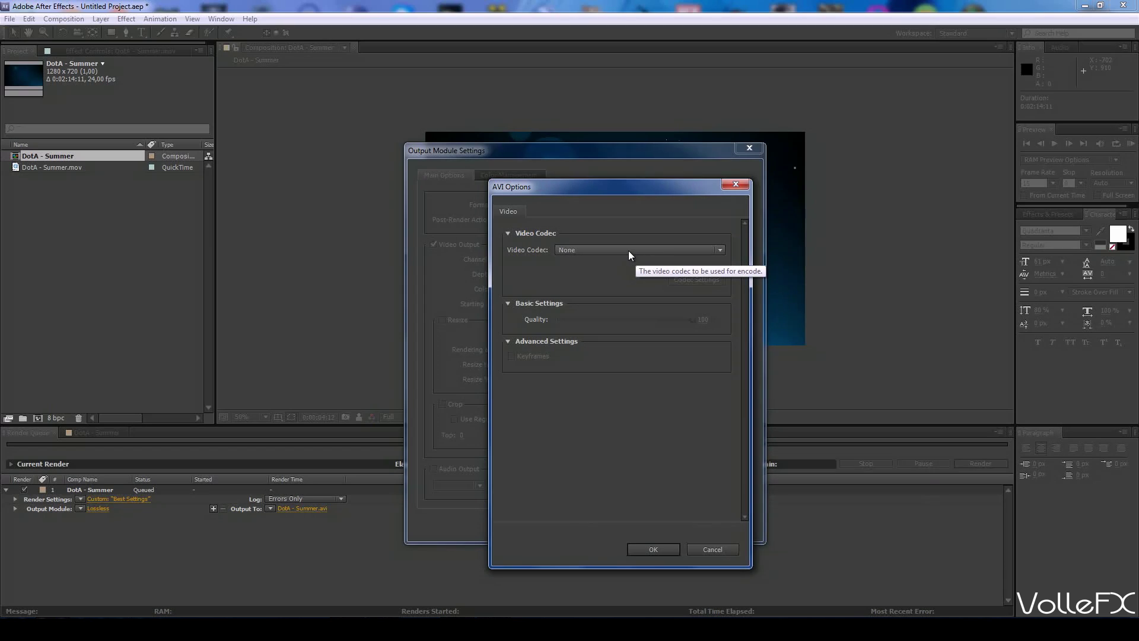
pyautogui.click(628, 251)
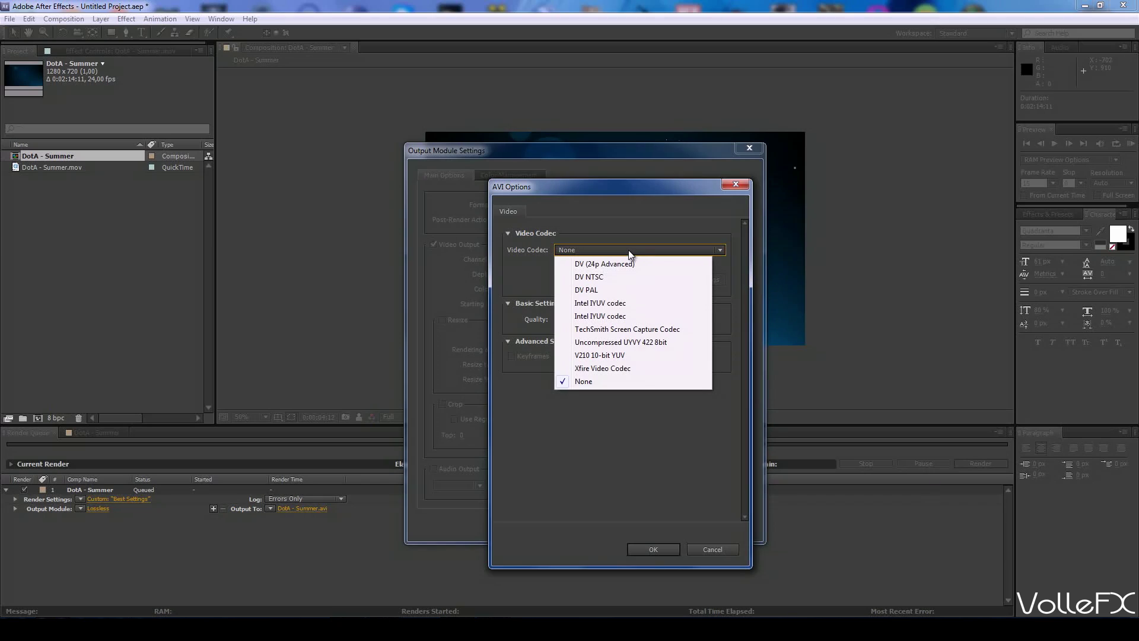
pyautogui.click(576, 383)
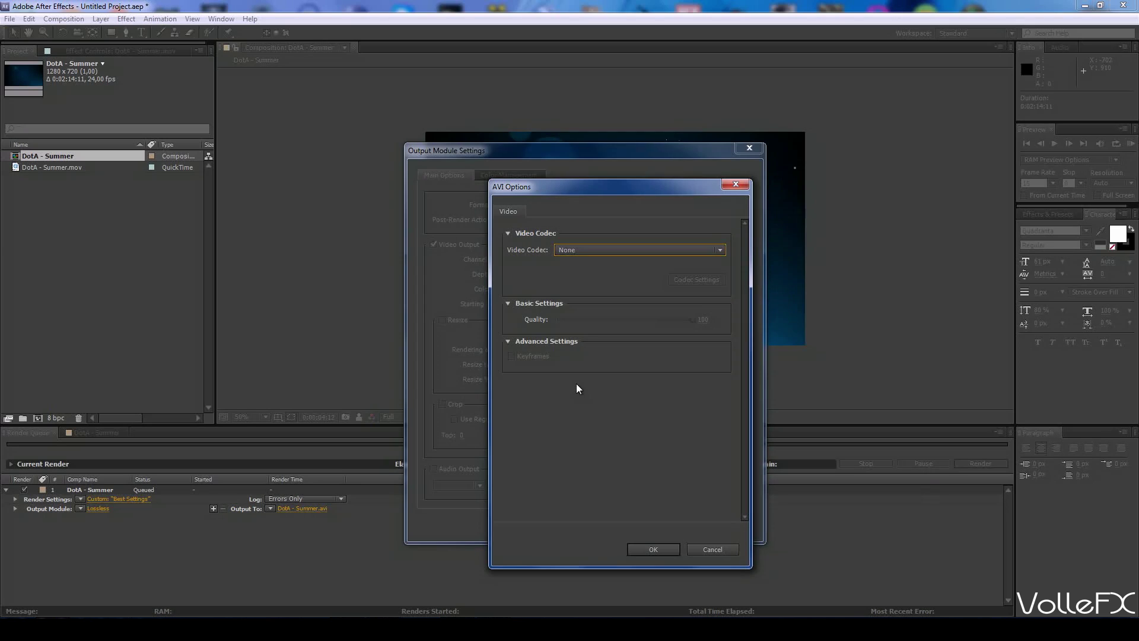
pyautogui.click(598, 250)
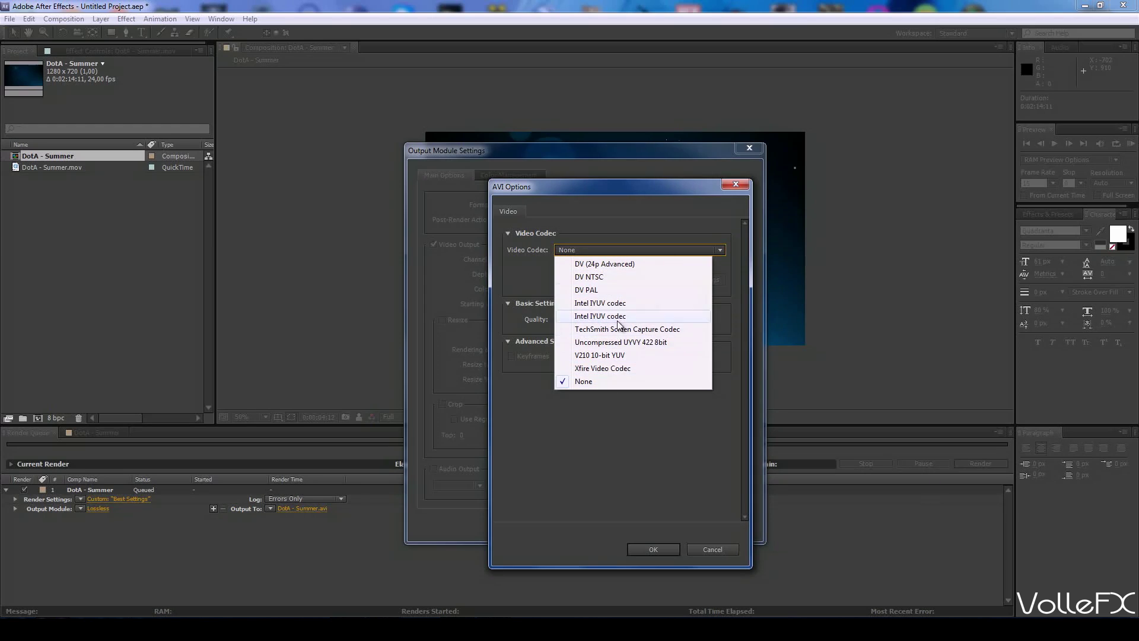
pyautogui.click(619, 437)
pyautogui.click(654, 550)
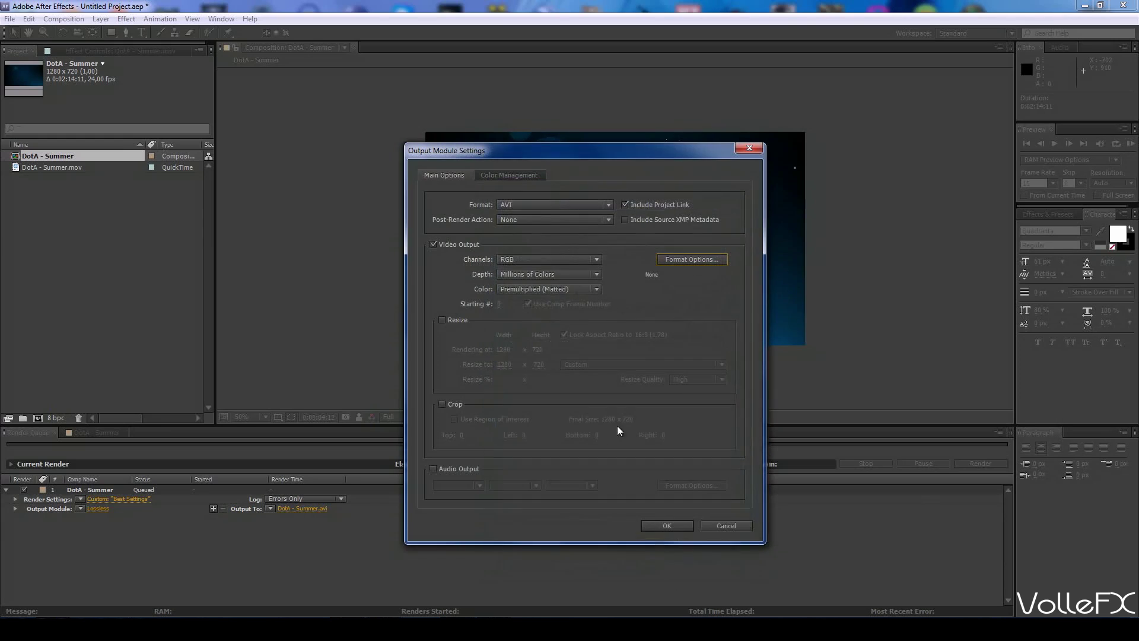
# Step: Change the output module's format to F4V
pyautogui.click(558, 206)
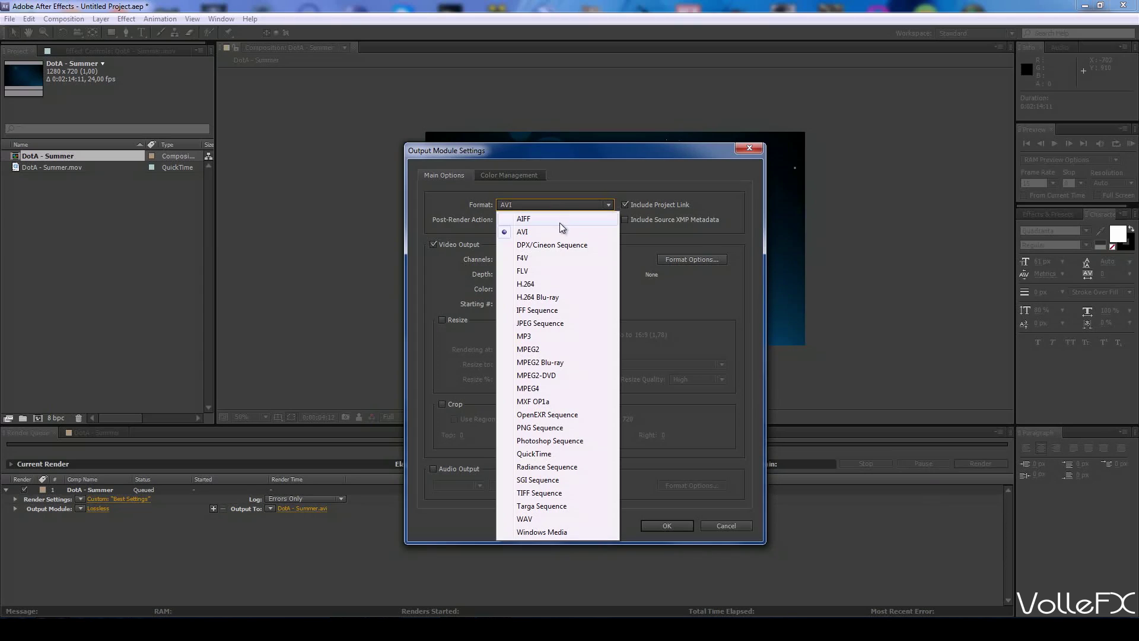
pyautogui.click(532, 259)
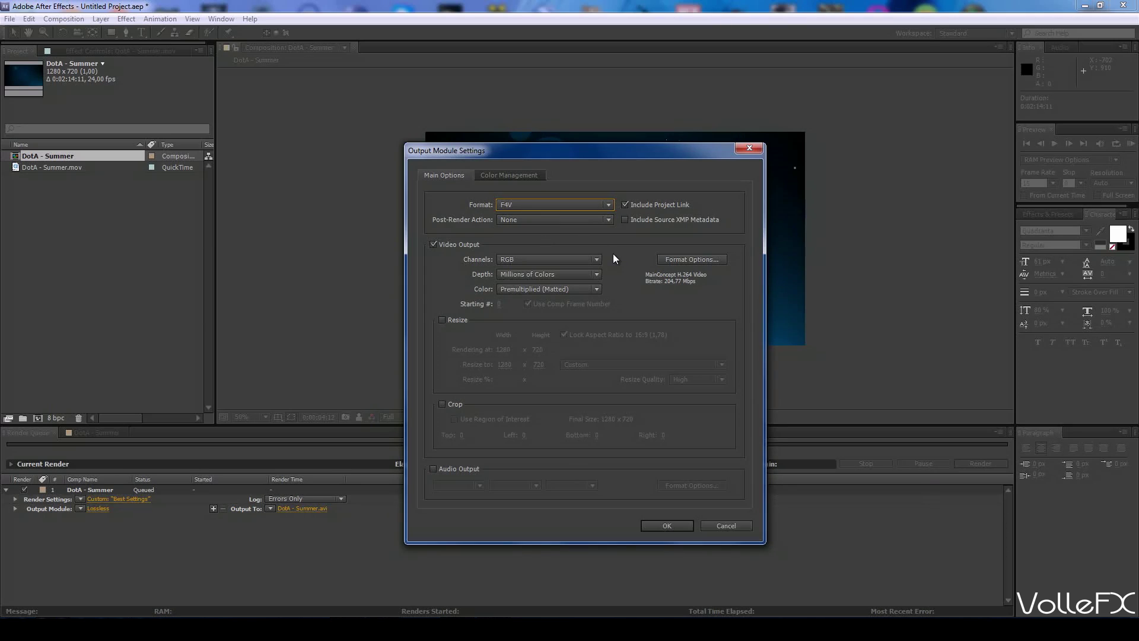
pyautogui.click(579, 204)
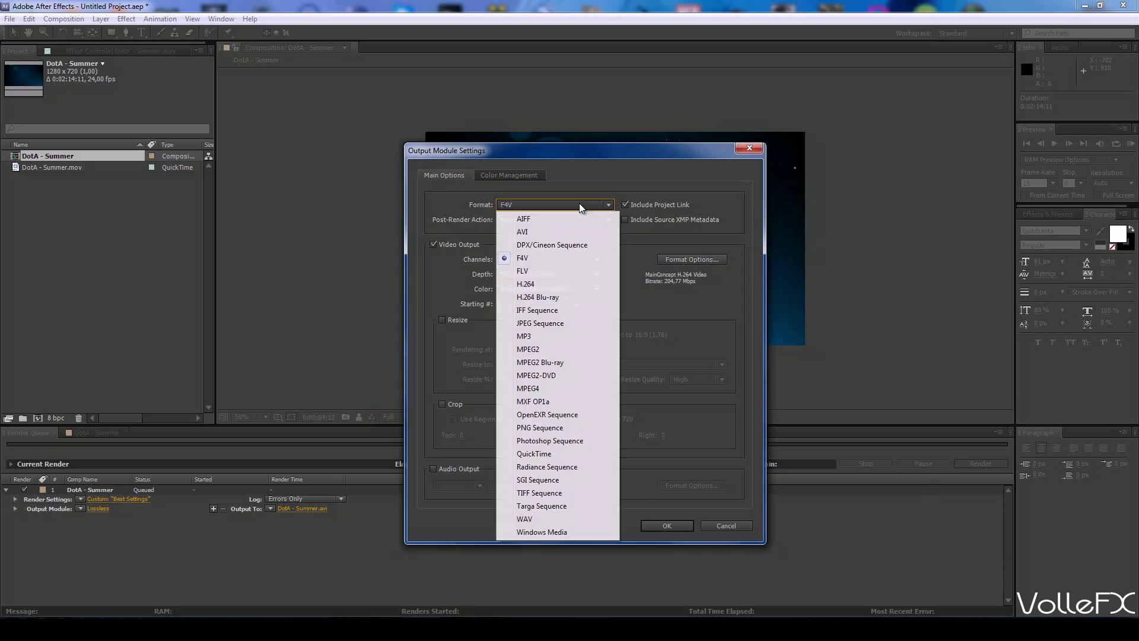
pyautogui.click(540, 206)
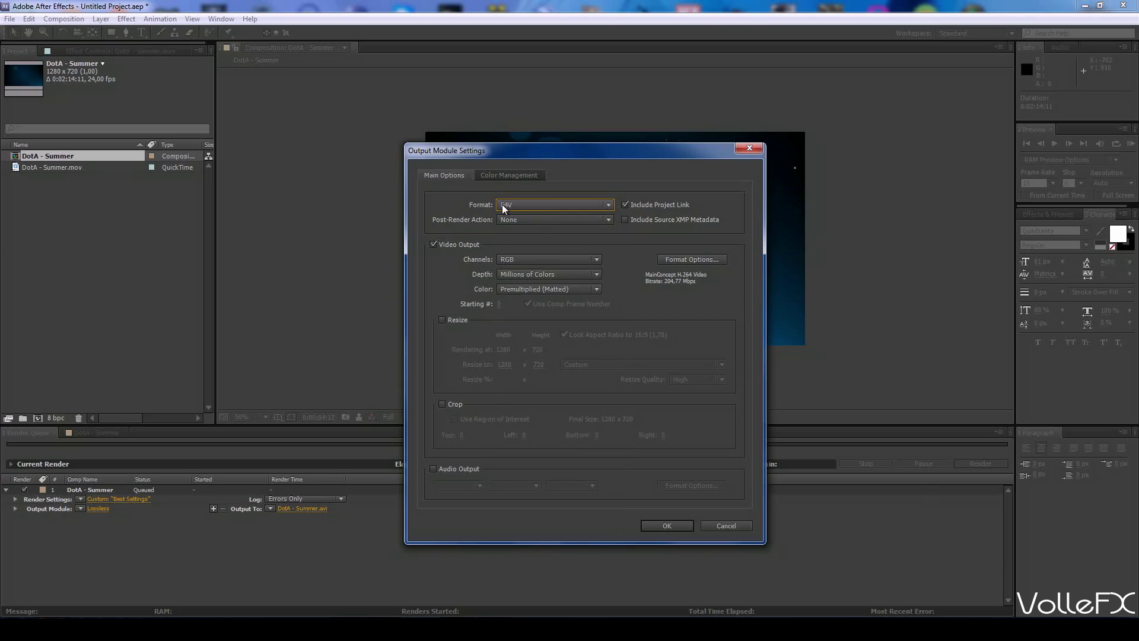
# Step: Try lower target and maximum bitrates in the F4V format options, and set the target bitrate to 300 Mbps
pyautogui.click(674, 260)
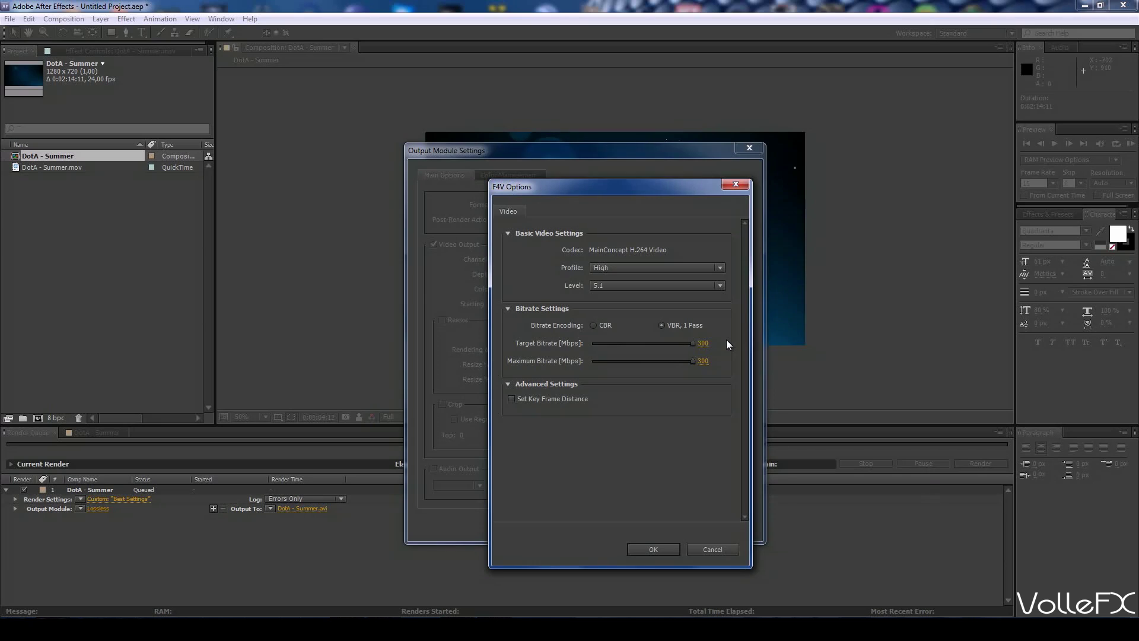
pyautogui.moveTo(693, 343); pyautogui.dragTo(597, 346)
pyautogui.moveTo(691, 360); pyautogui.dragTo(594, 359)
pyautogui.moveTo(596, 344); pyautogui.dragTo(597, 344)
pyautogui.moveTo(596, 344); pyautogui.dragTo(748, 341)
pyautogui.click(653, 549)
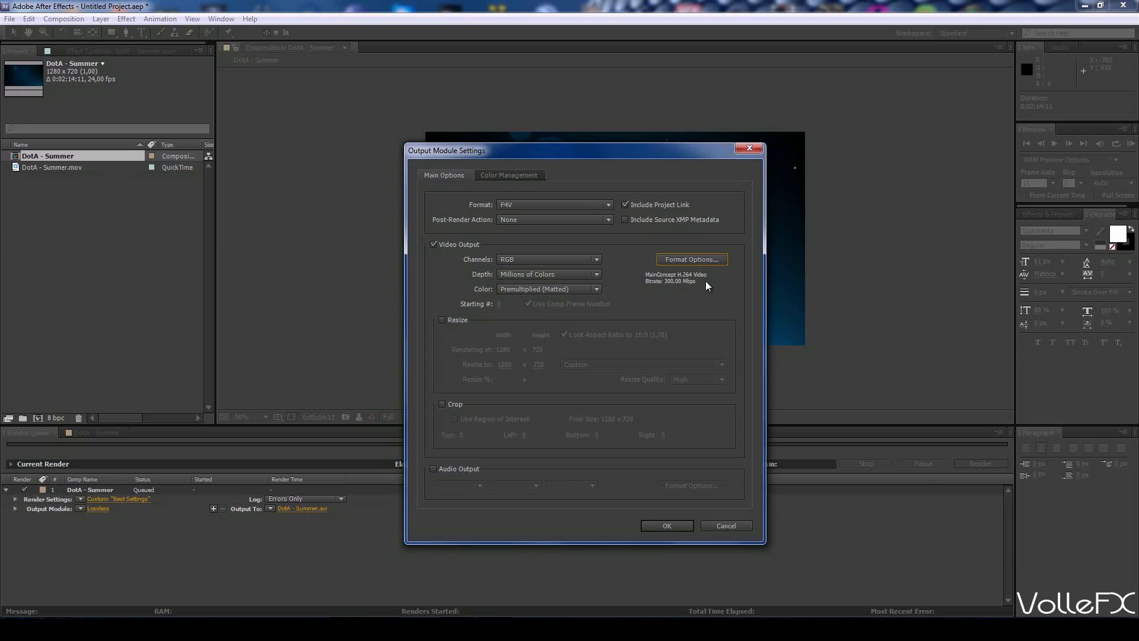
# Step: Try JPEG Sequence as the output format and replace it with PNG Sequence
pyautogui.click(580, 209)
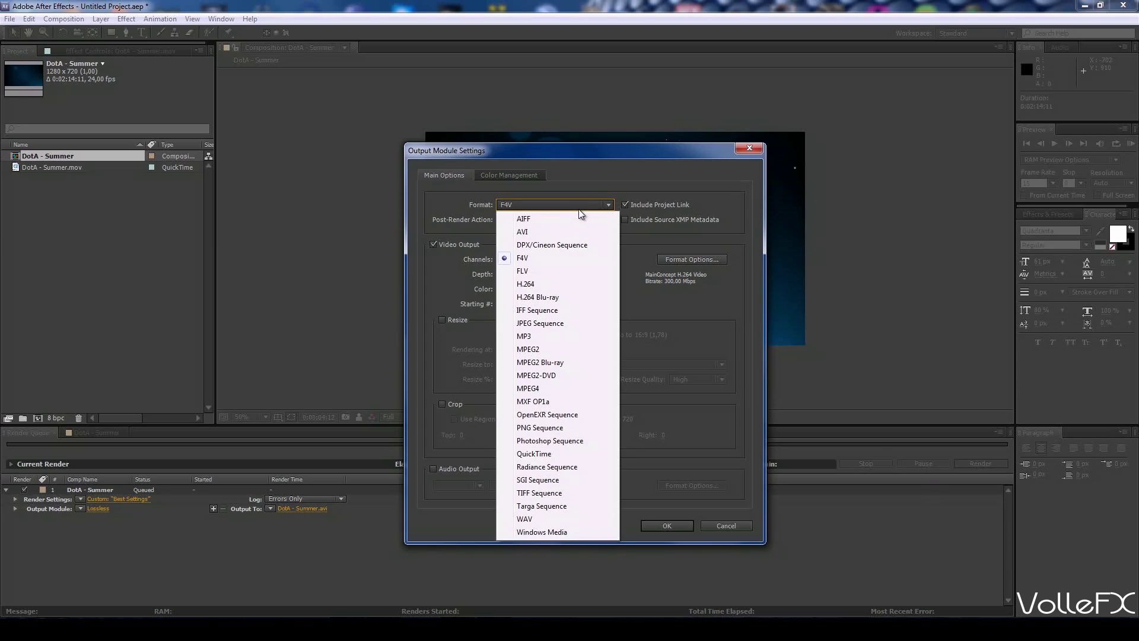
pyautogui.click(551, 324)
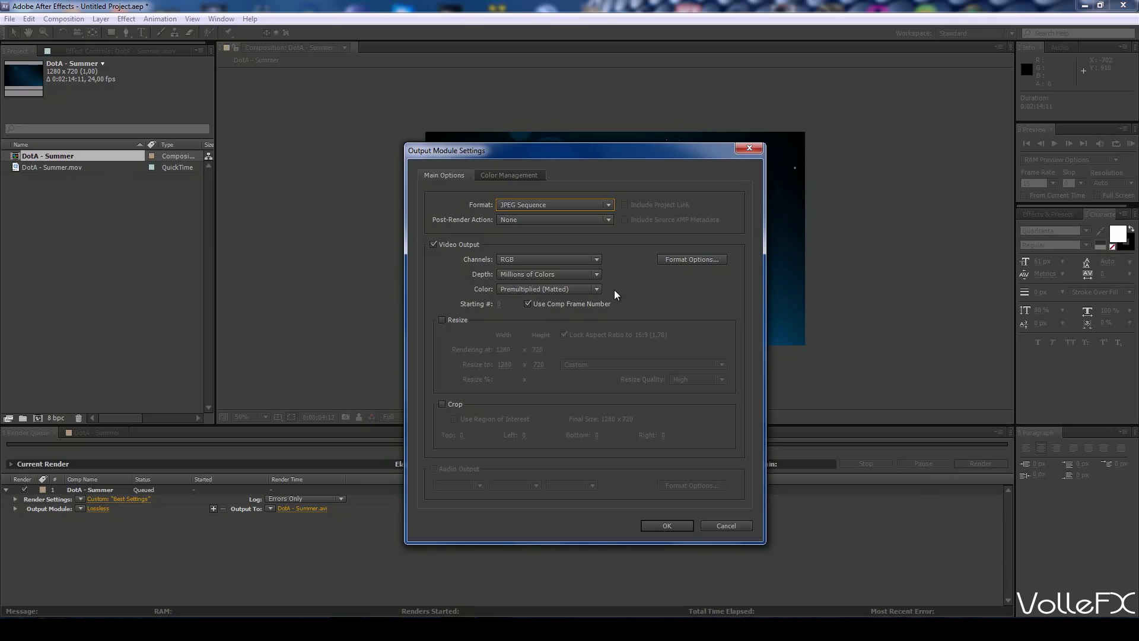
pyautogui.click(582, 204)
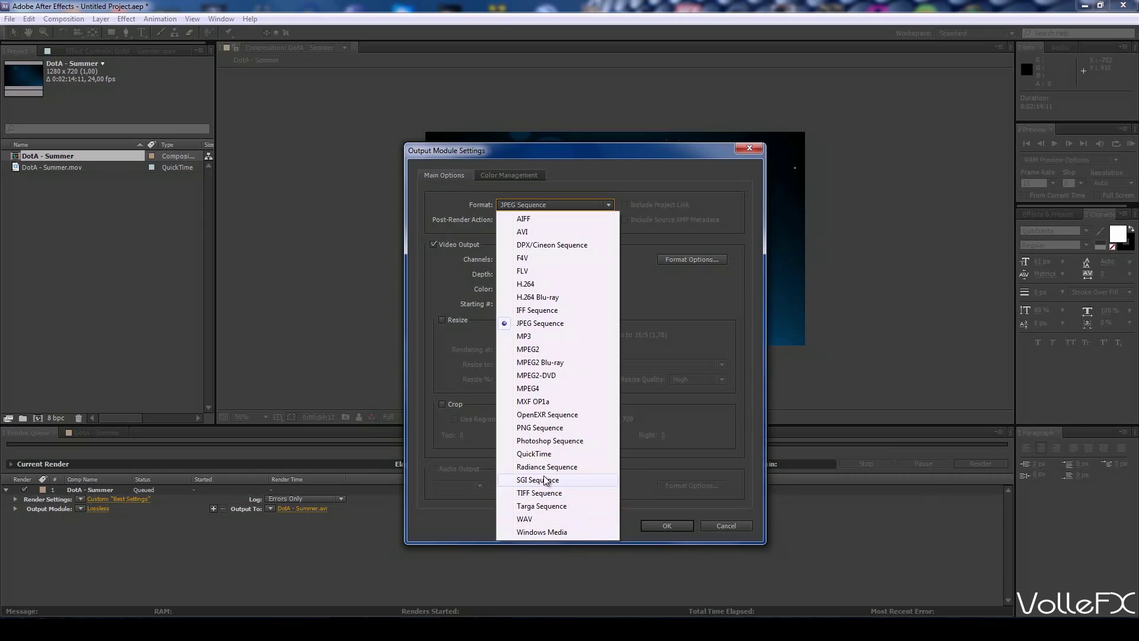
pyautogui.click(571, 427)
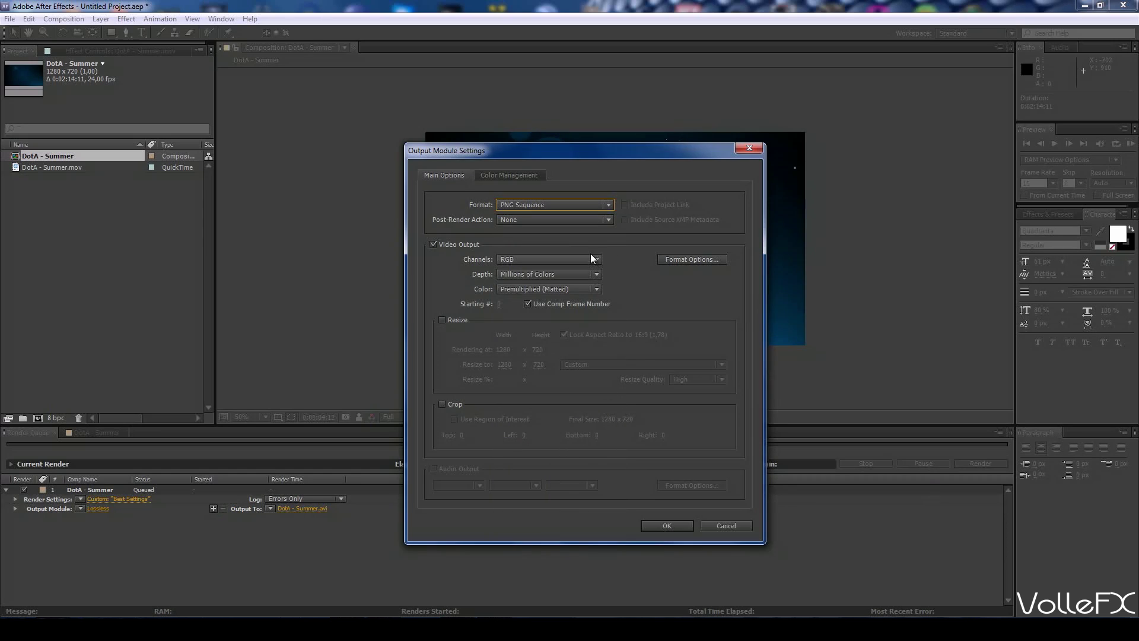
# Step: Check the PNG compression options without changing them, and apply PNG Sequence as the output module's format
pyautogui.click(676, 262)
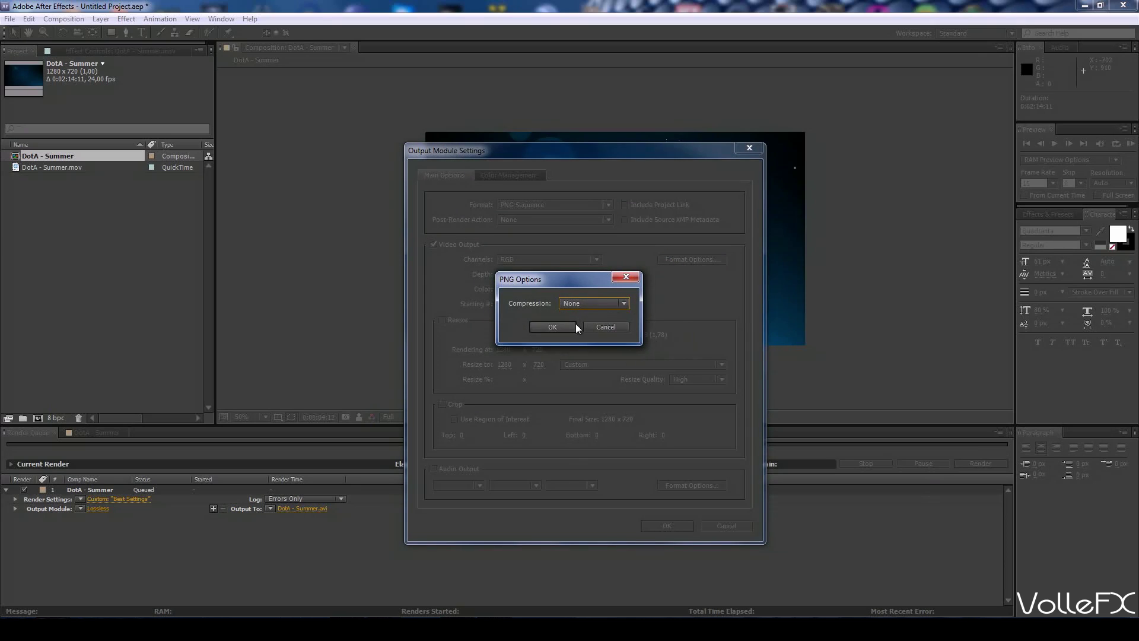
pyautogui.click(605, 328)
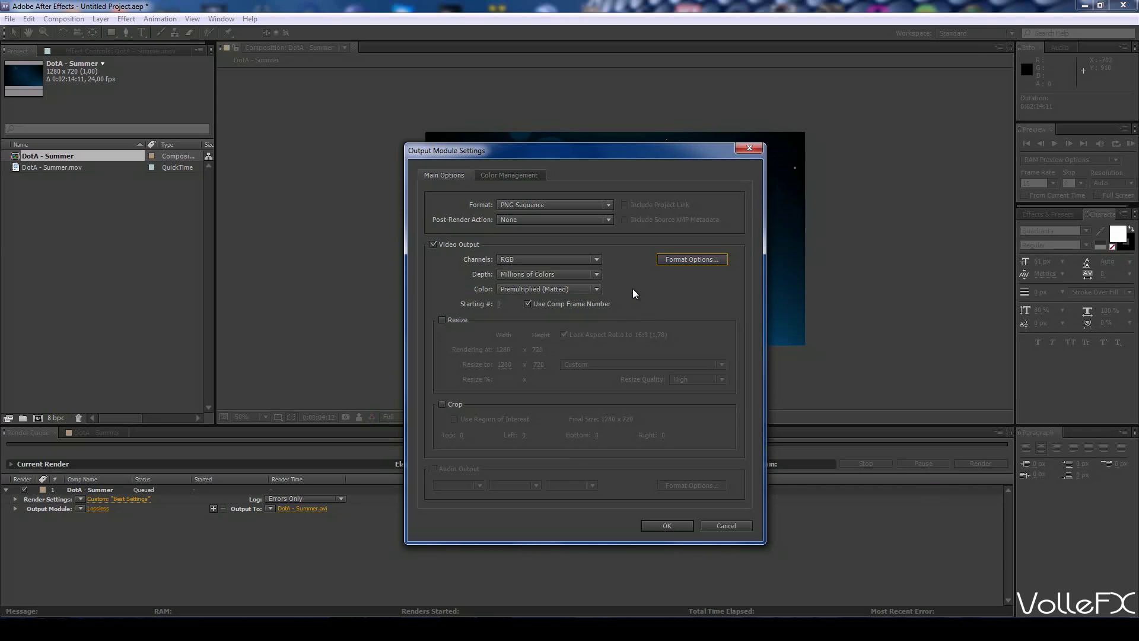
pyautogui.click(668, 525)
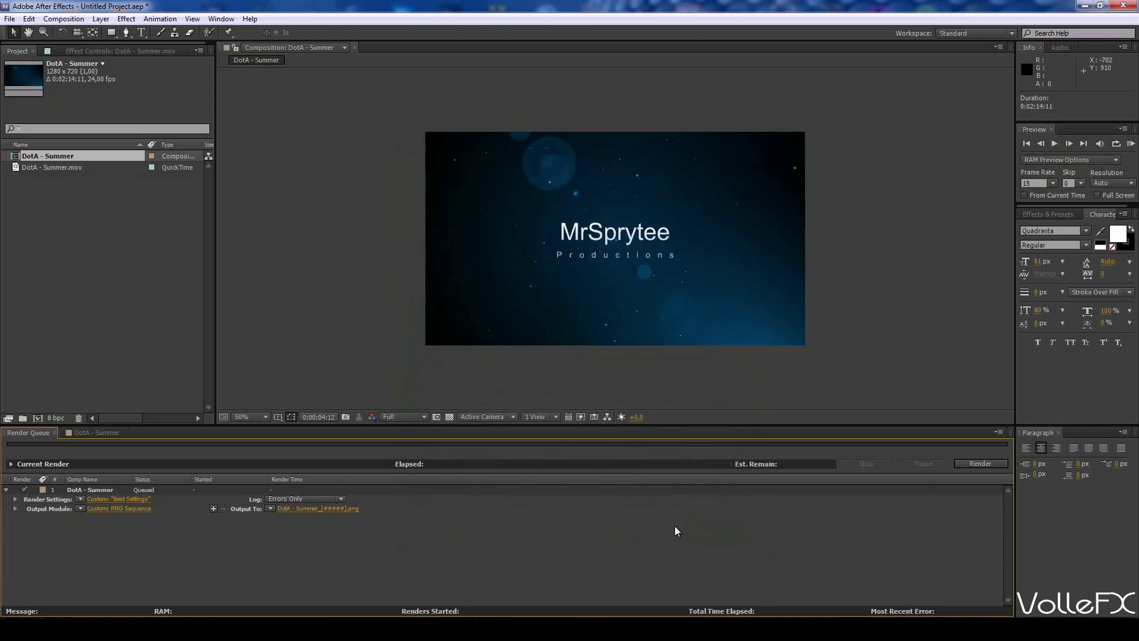
# Step: Set the PNG sequence's output destination to the TUT folder on the desktop, keeping the suggested file name
pyautogui.click(333, 509)
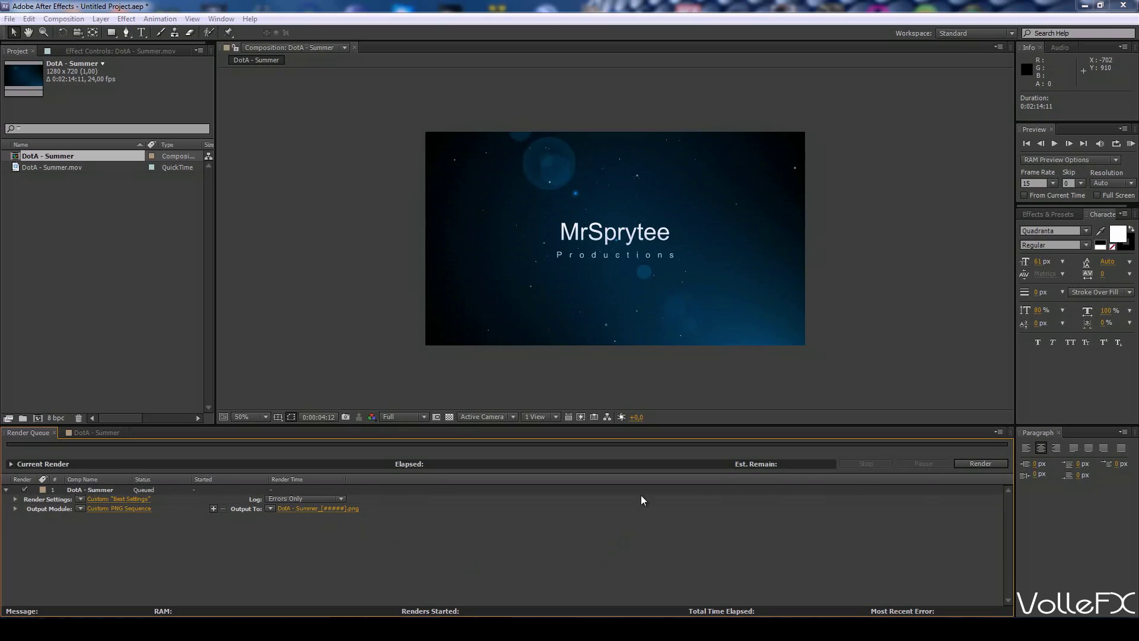
pyautogui.click(79, 105)
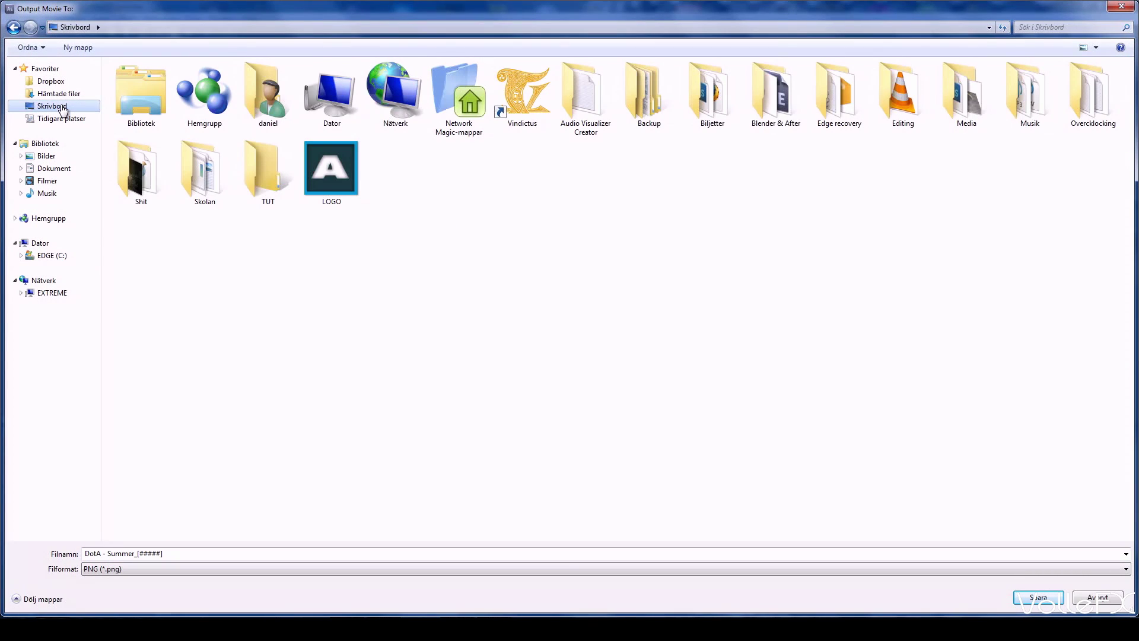
pyautogui.doubleClick(249, 174)
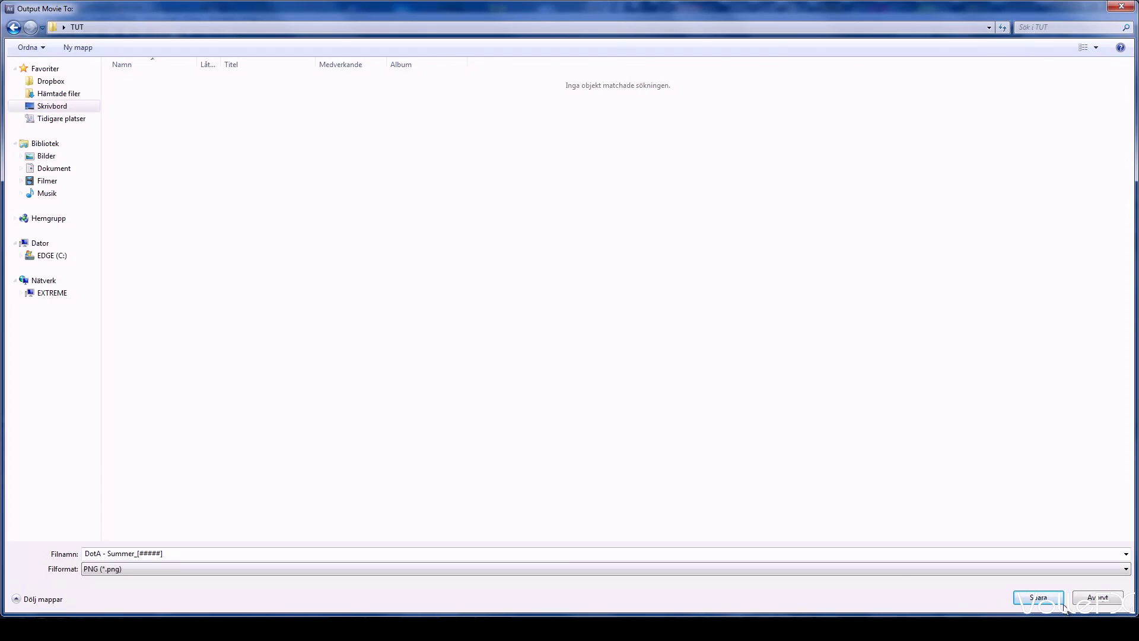
pyautogui.click(1035, 597)
# Step: Render only the first frames of the PNG sequence, and look through the resulting images in the TUT folder
pyautogui.click(978, 465)
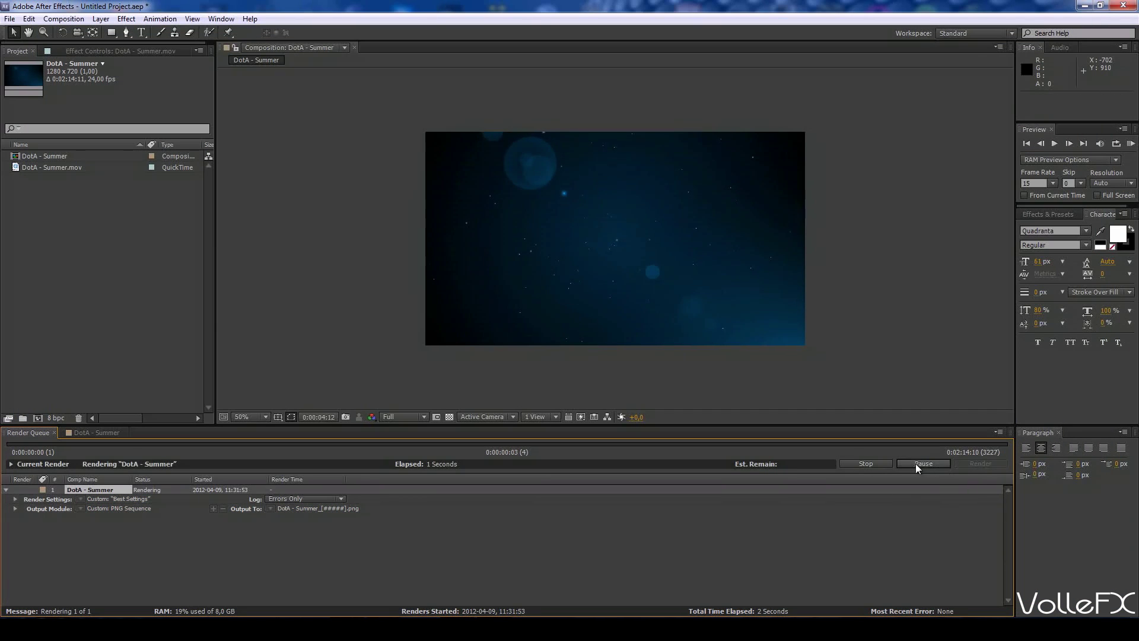
pyautogui.click(866, 464)
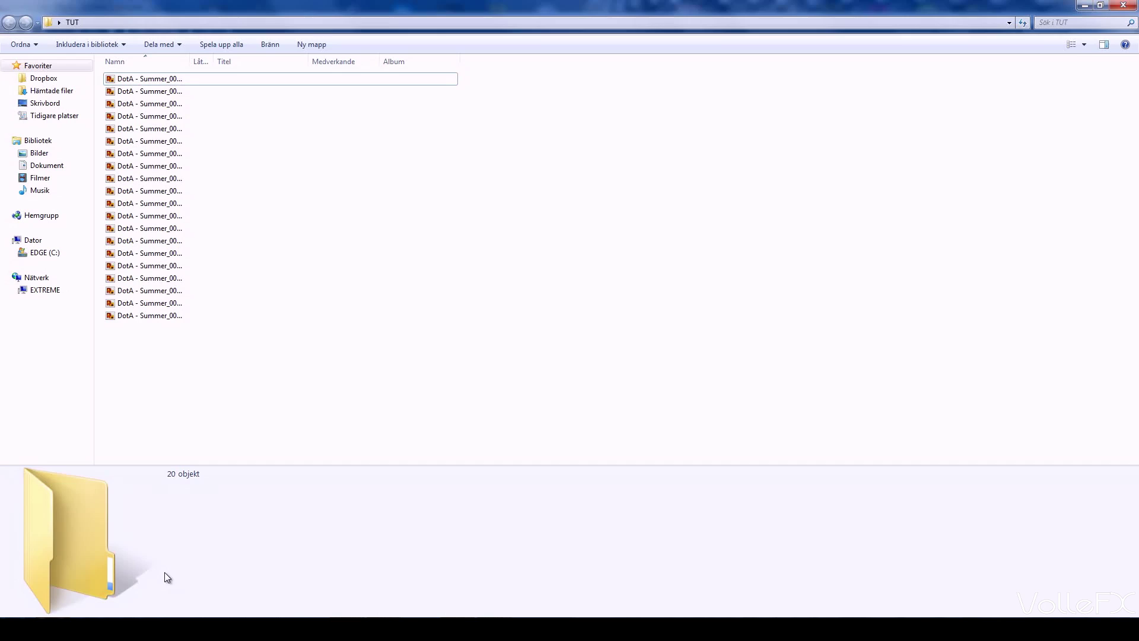
pyautogui.click(145, 81)
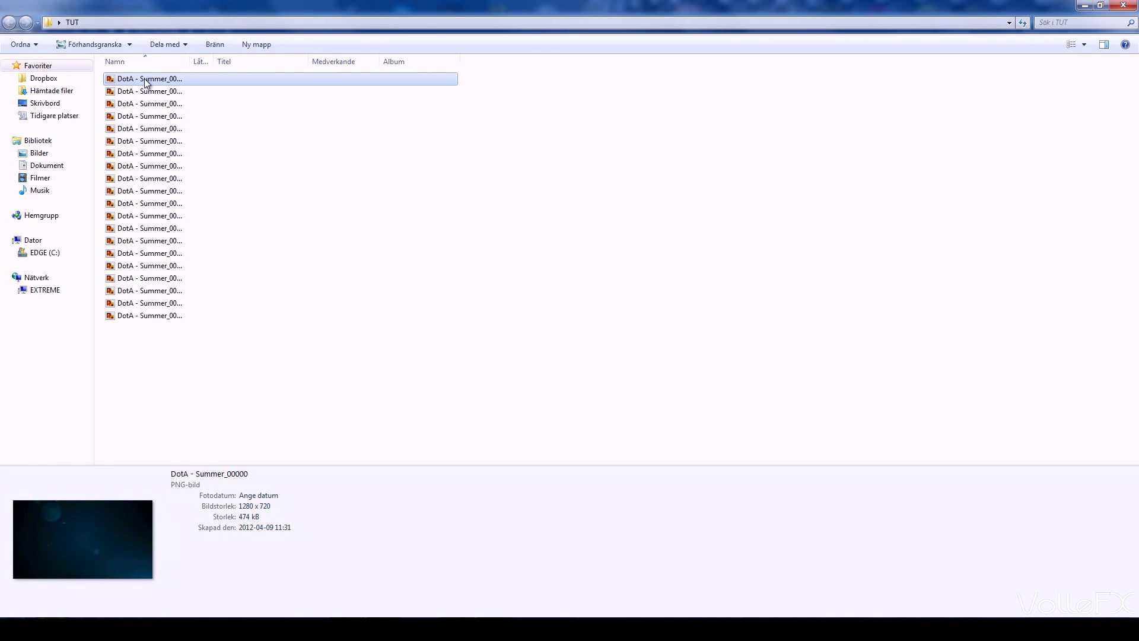
pyautogui.click(148, 129)
pyautogui.click(168, 193)
pyautogui.click(166, 266)
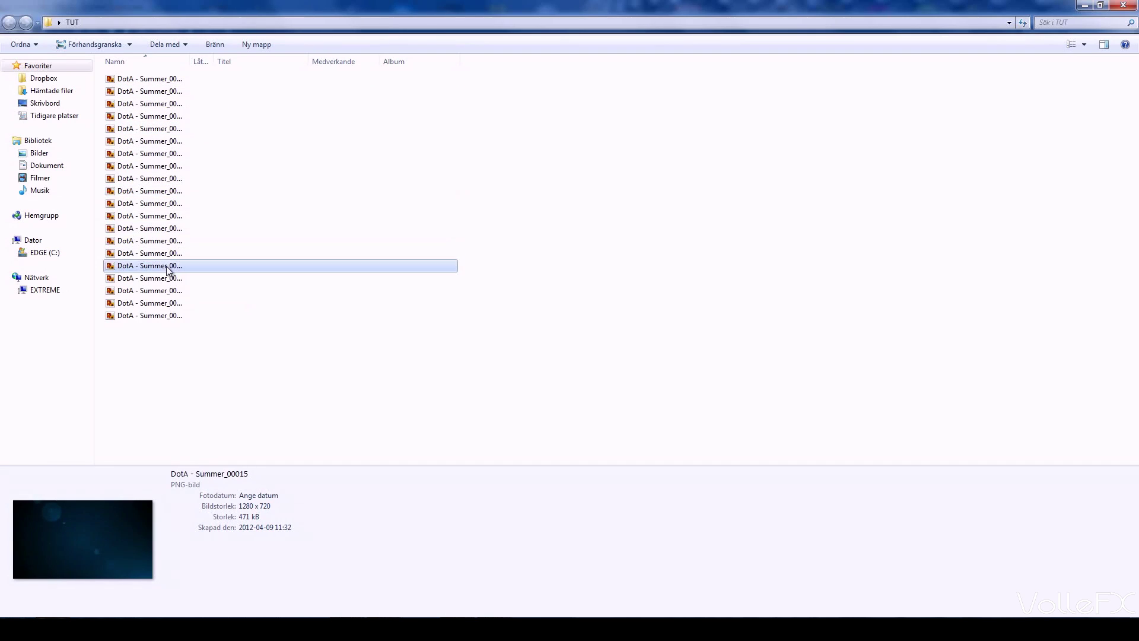
pyautogui.click(161, 315)
# Step: Delete all the rendered PNG frames from the TUT folder, and return to After Effects
pyautogui.moveTo(279, 383); pyautogui.dragTo(86, 30)
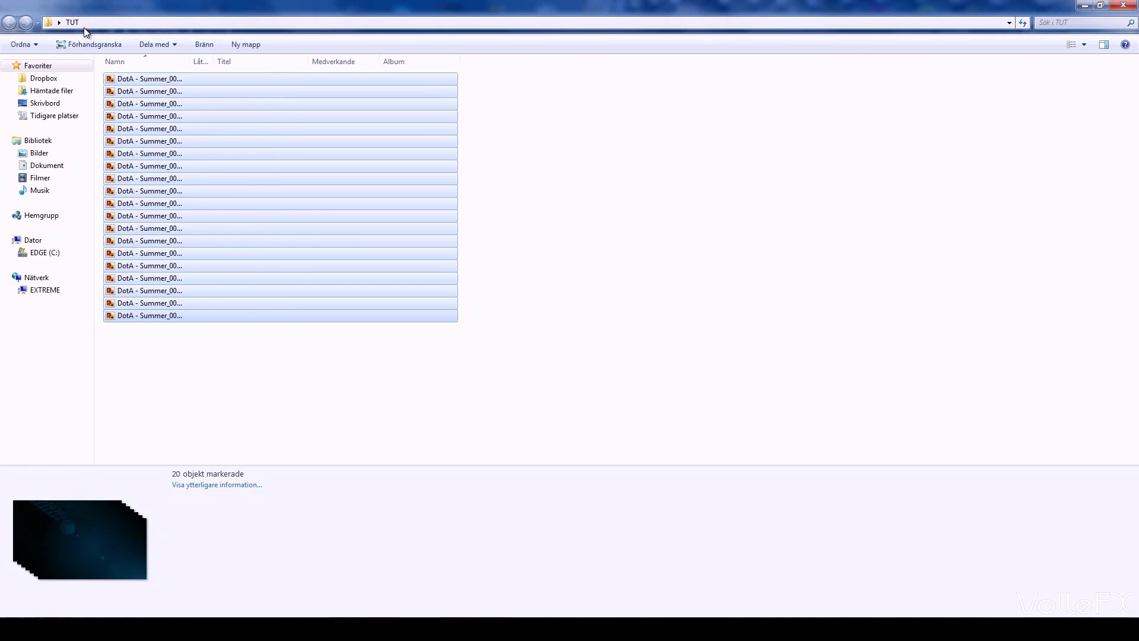
pyautogui.press('Delete')
pyautogui.click(619, 326)
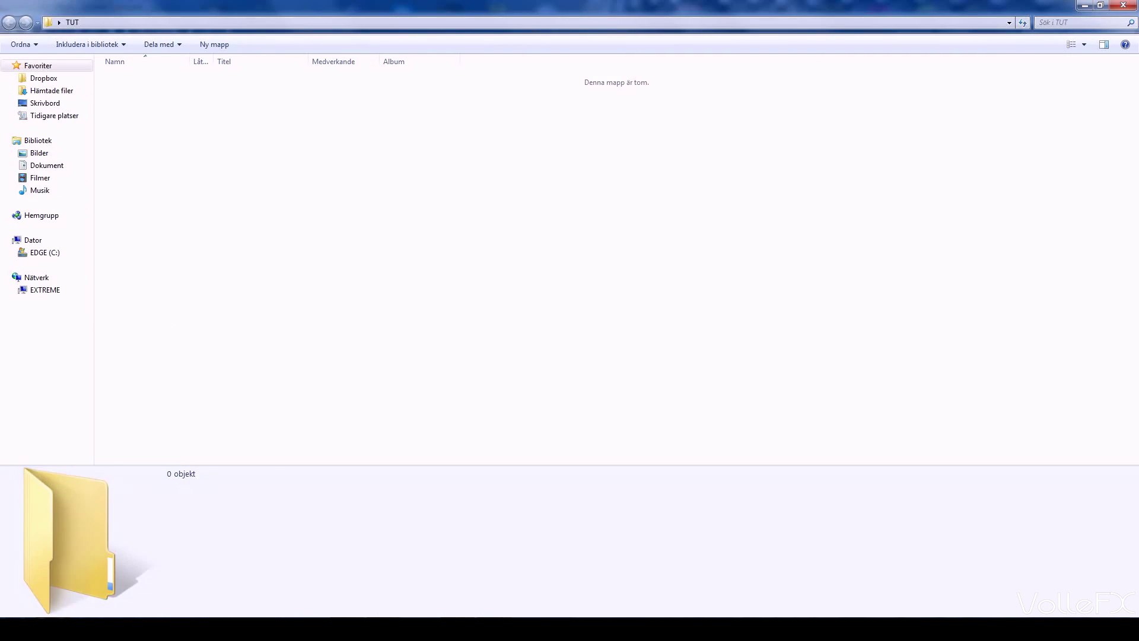
pyautogui.click(323, 629)
pyautogui.click(322, 577)
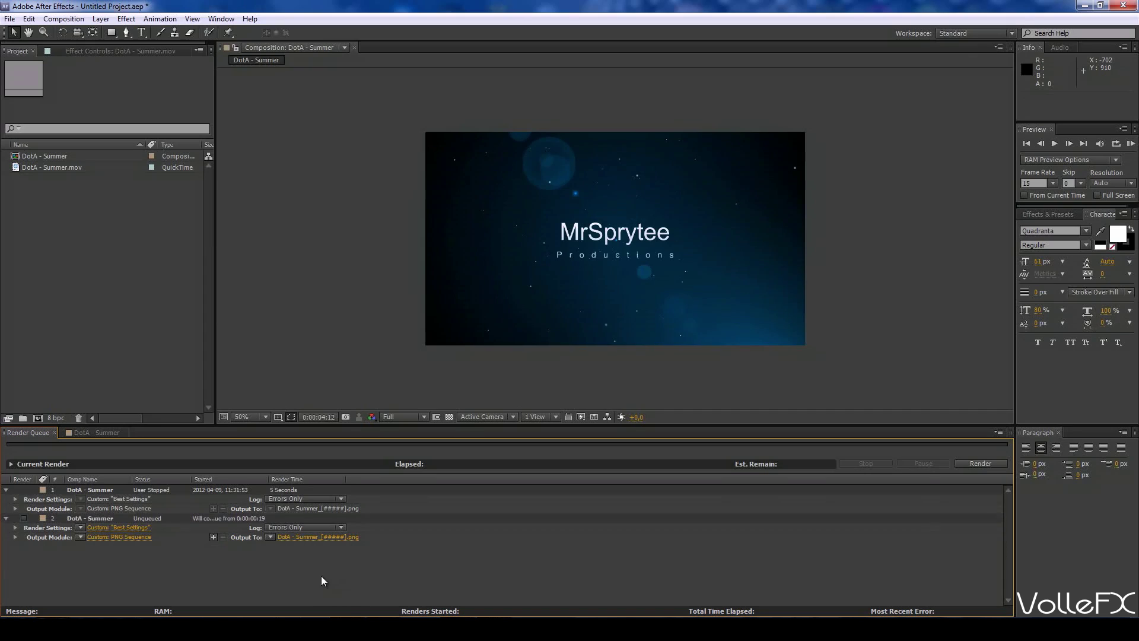
# Step: Try QuickTime with the PNG video codec as the second render item's output format
pyautogui.click(108, 536)
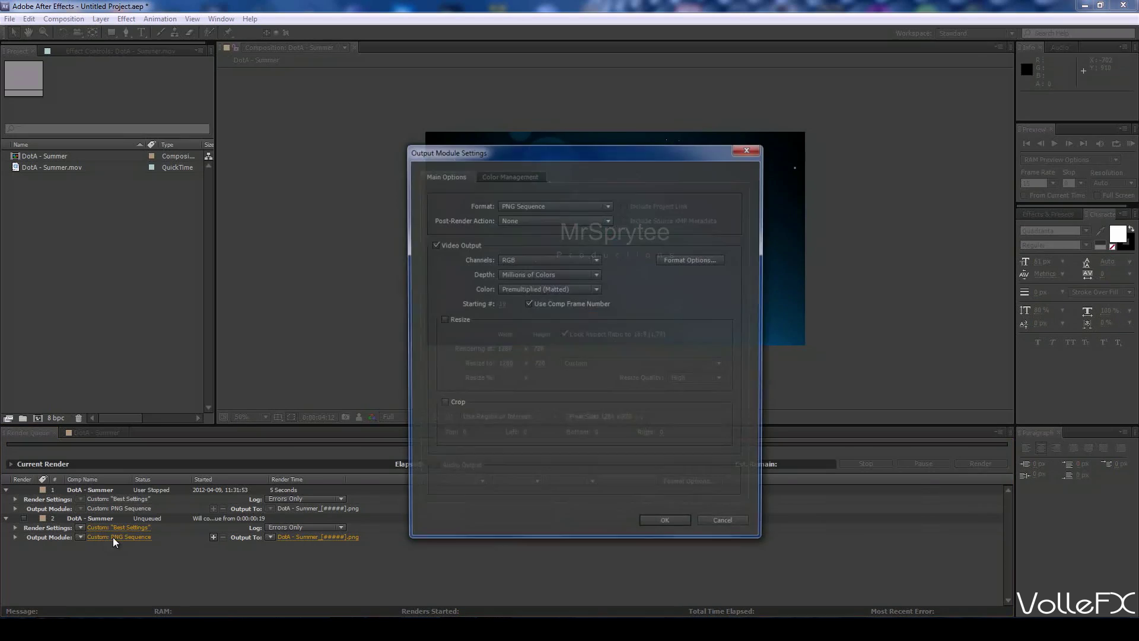
pyautogui.click(557, 209)
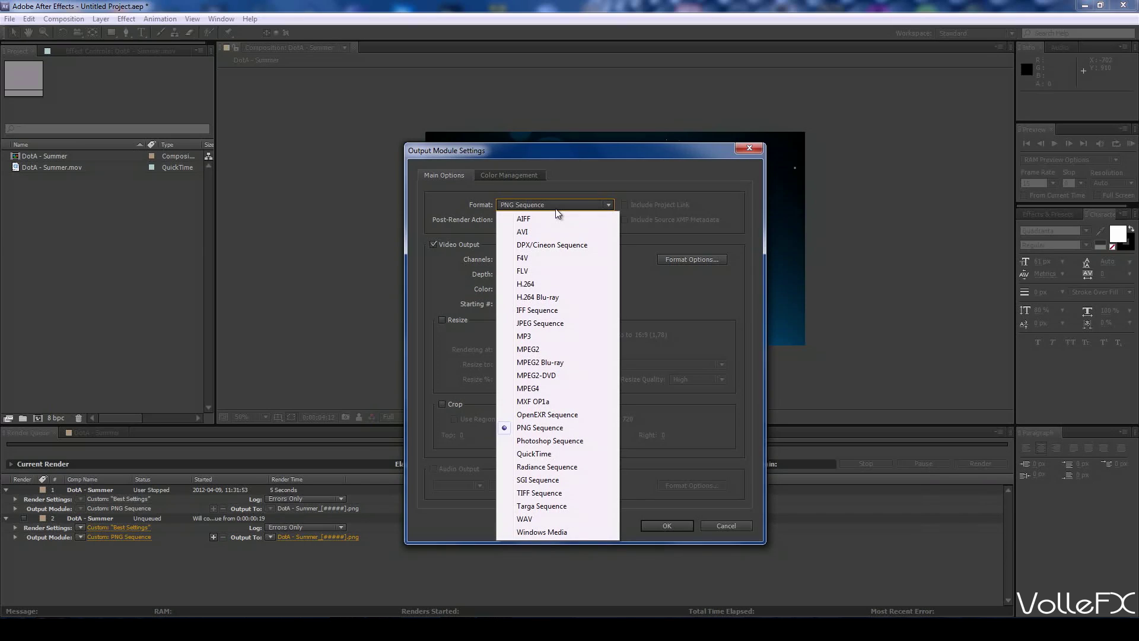
pyautogui.click(577, 457)
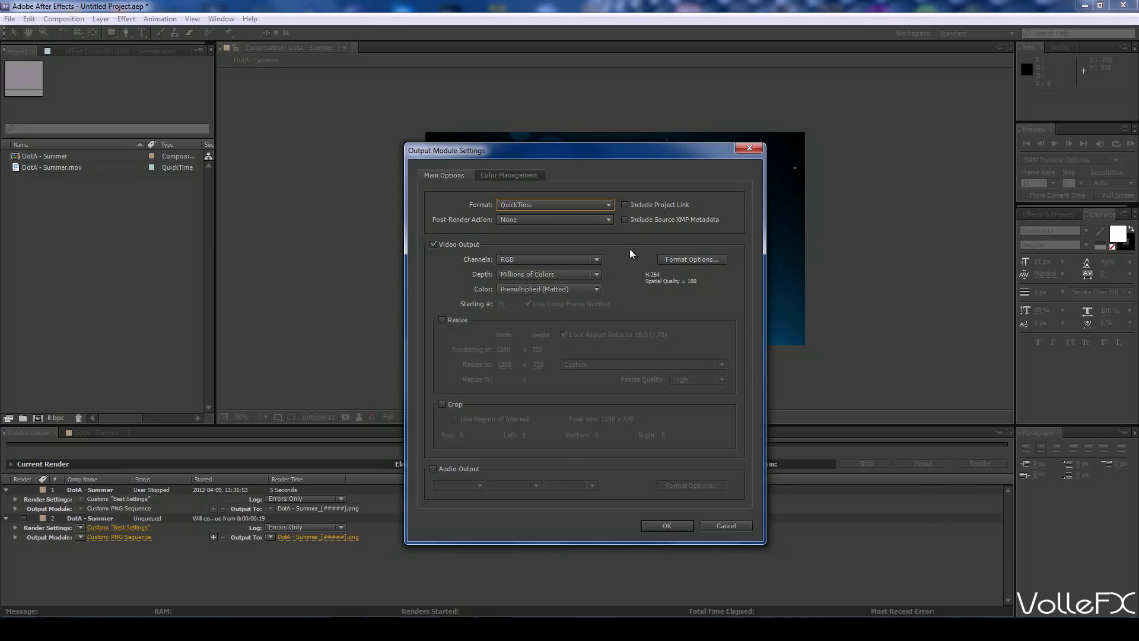
pyautogui.click(675, 261)
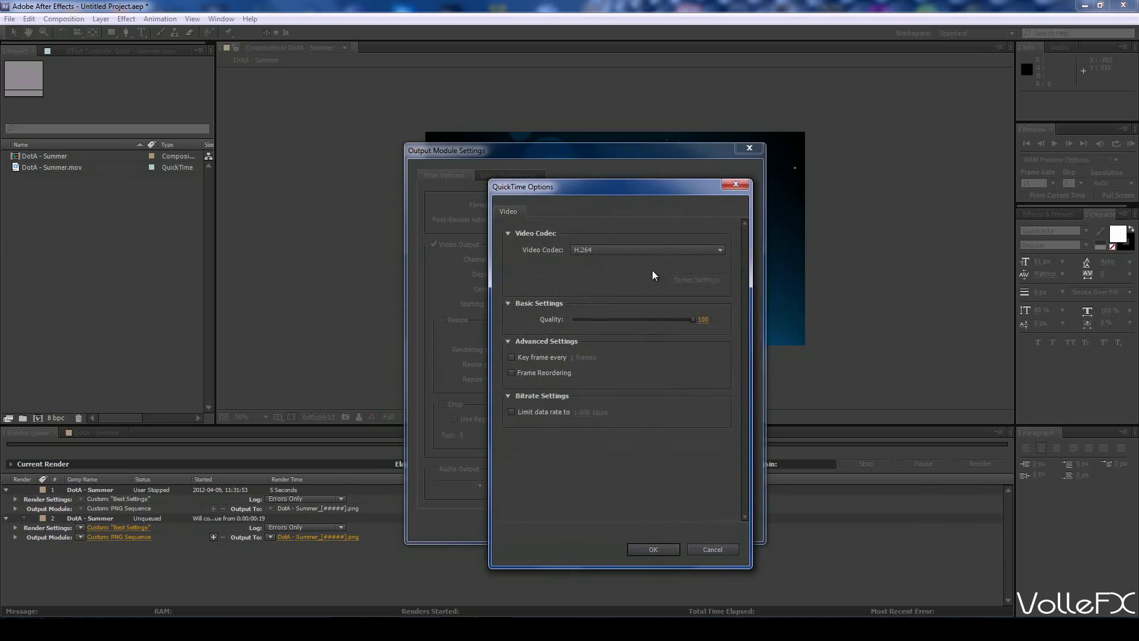
pyautogui.click(587, 251)
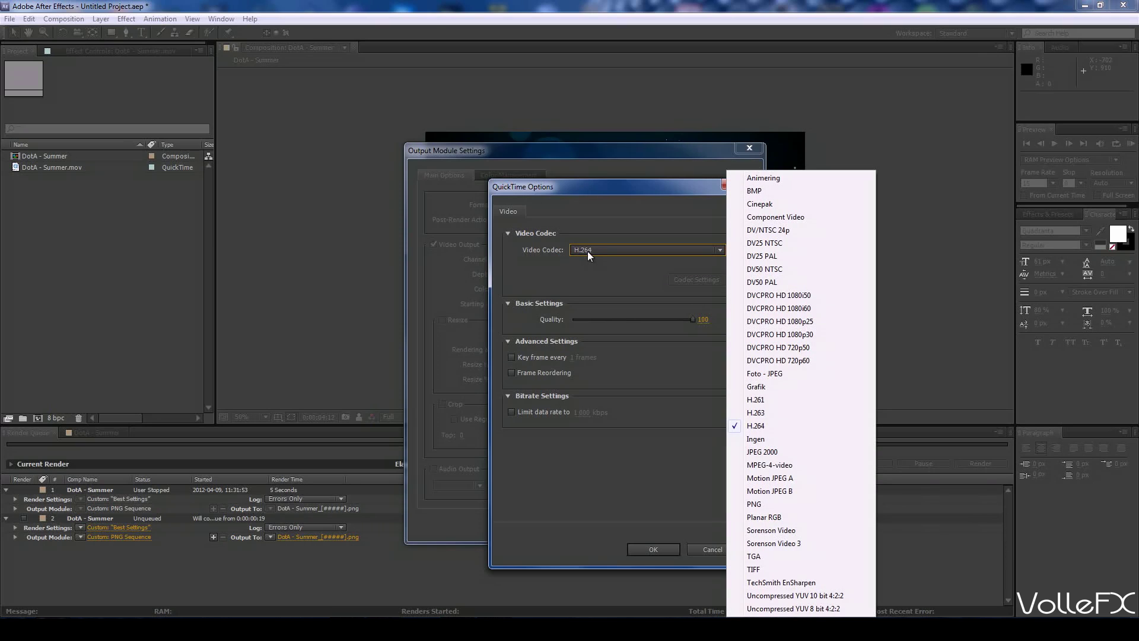
pyautogui.click(787, 506)
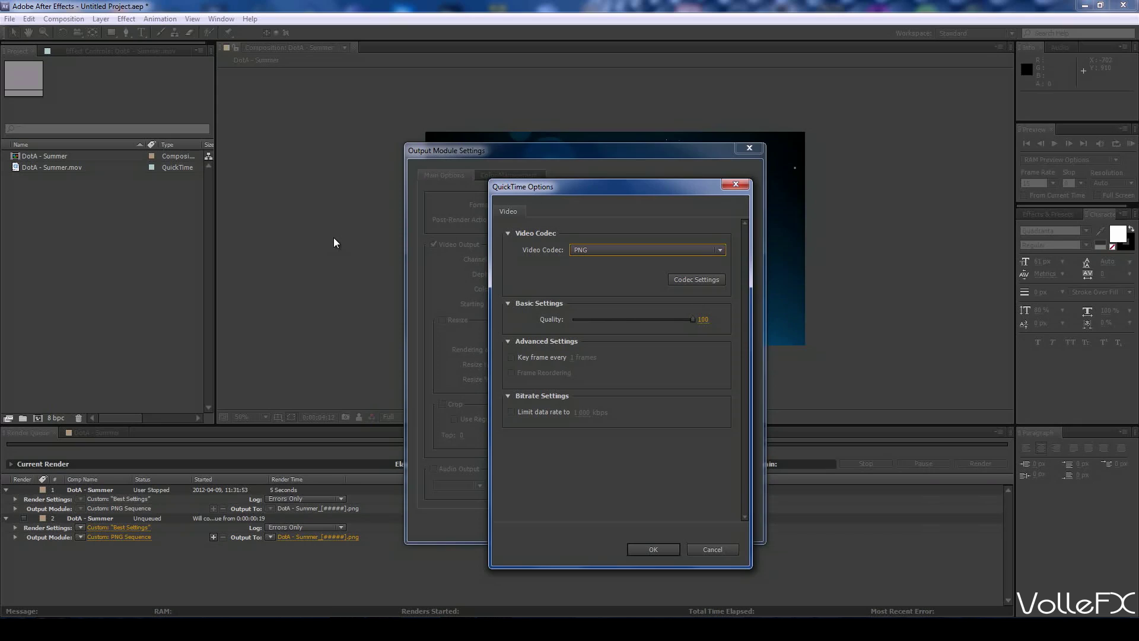
pyautogui.click(668, 547)
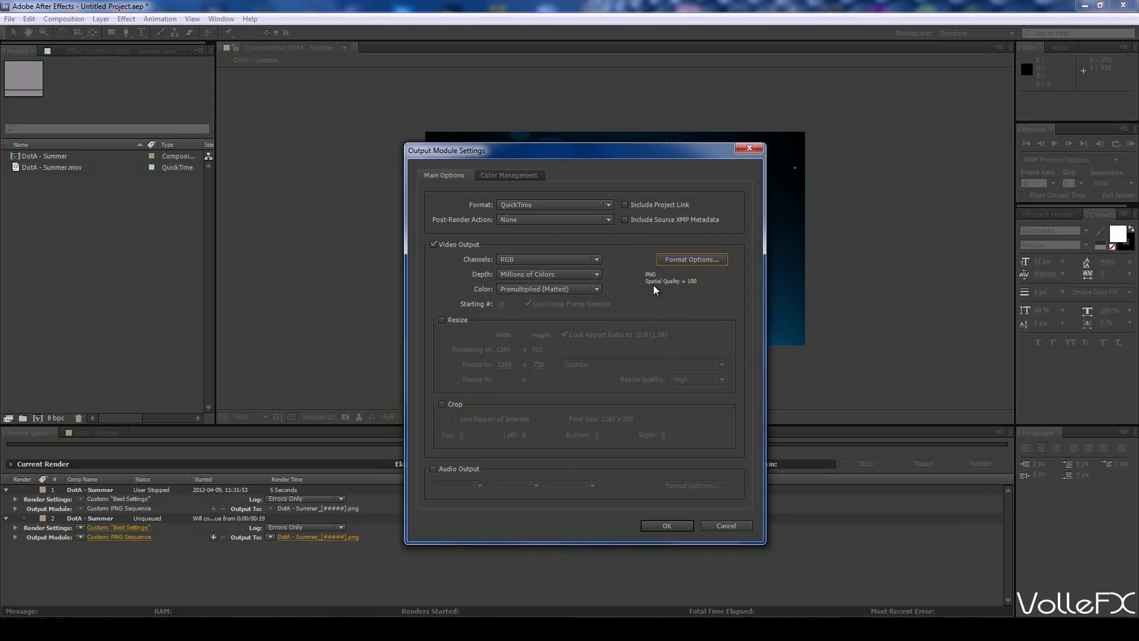
# Step: Try F4V, AVI and PNG Sequence as the output format, and leave the output module settings without applying changes
pyautogui.click(580, 208)
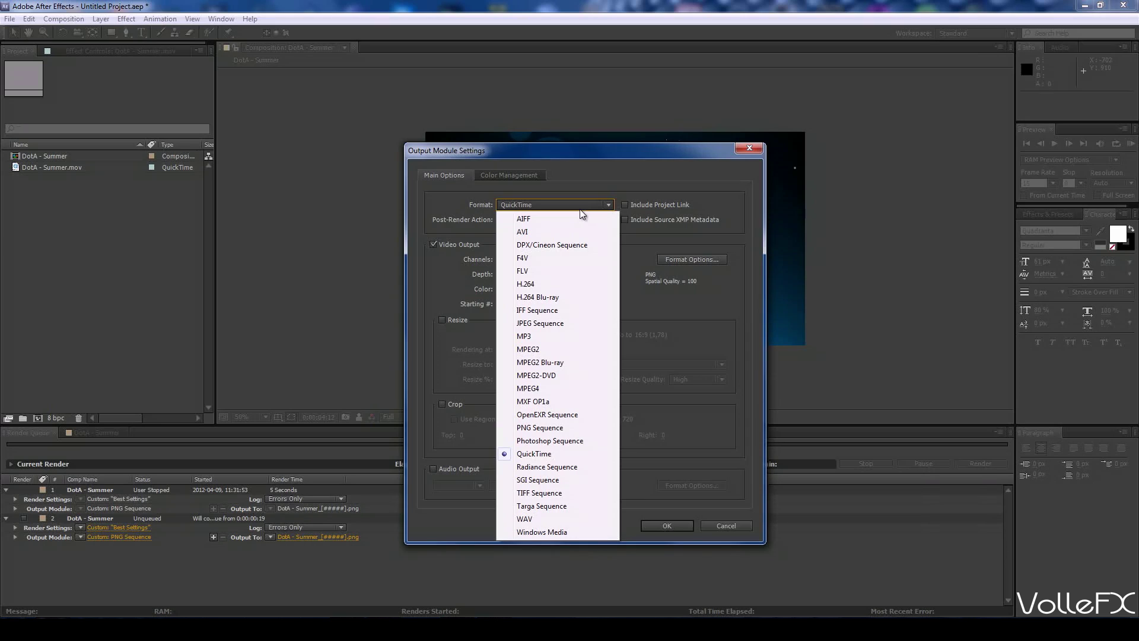
pyautogui.click(571, 259)
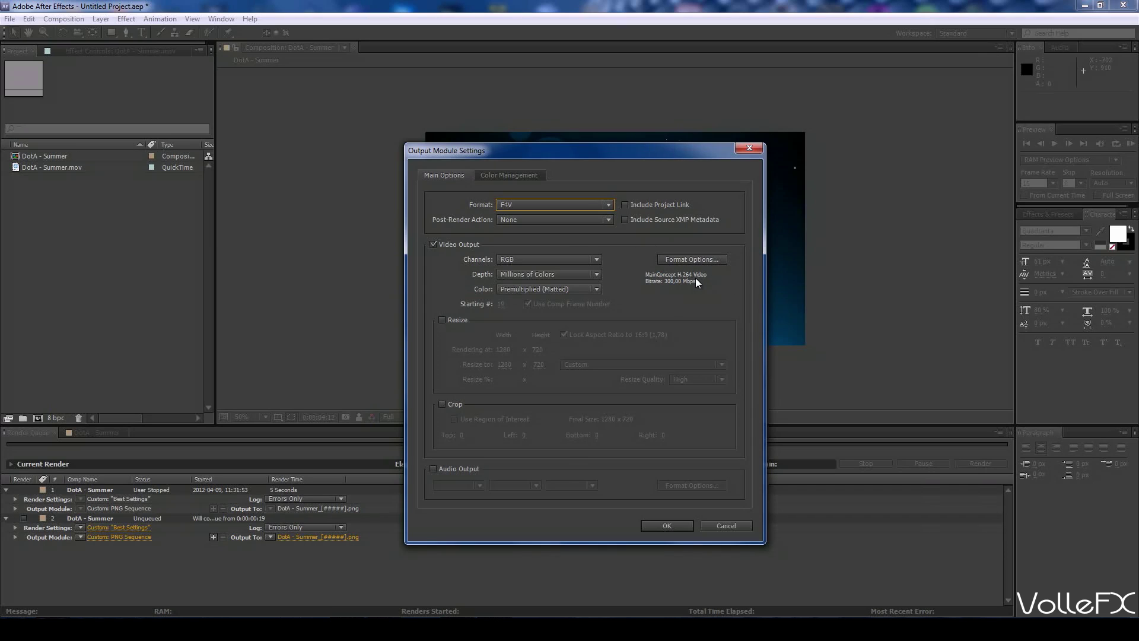
pyautogui.click(596, 207)
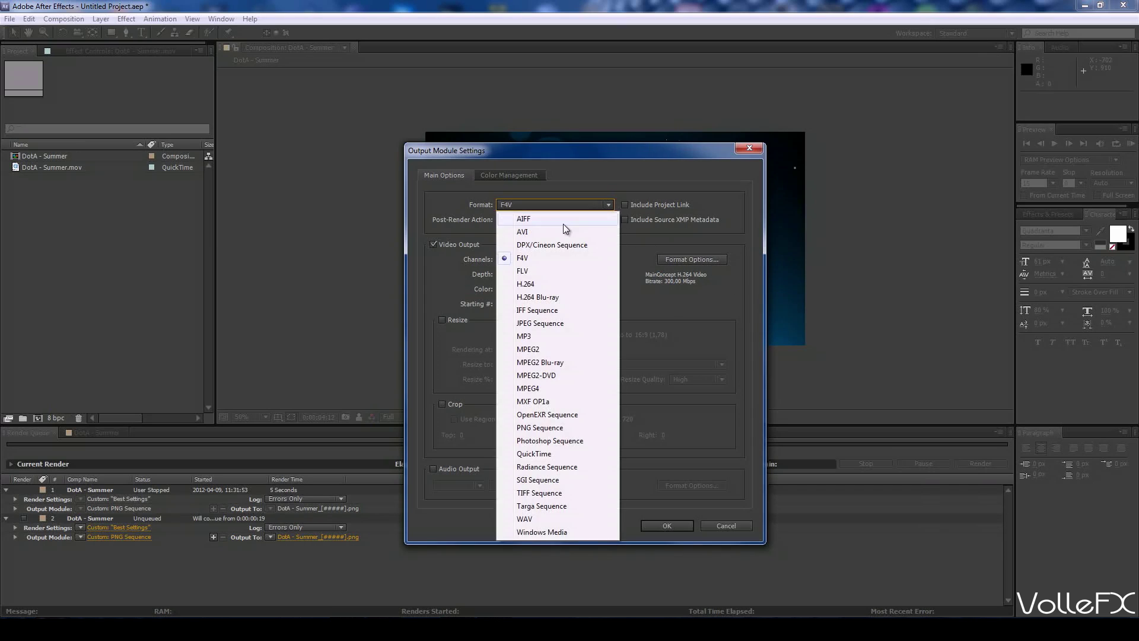
pyautogui.click(553, 231)
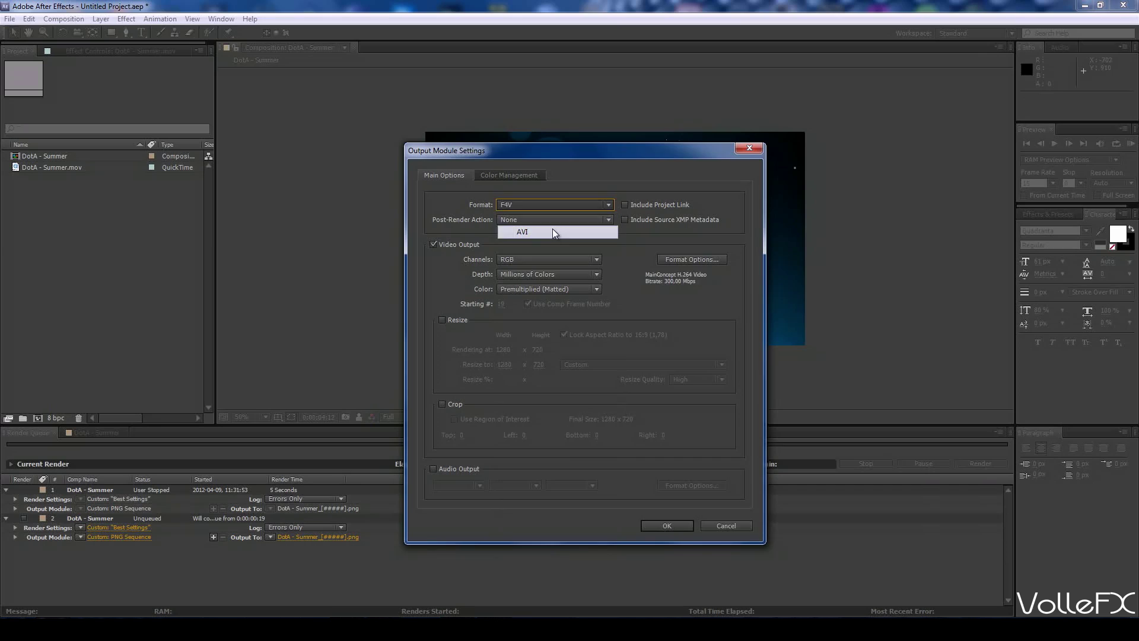
pyautogui.click(697, 258)
pyautogui.click(739, 184)
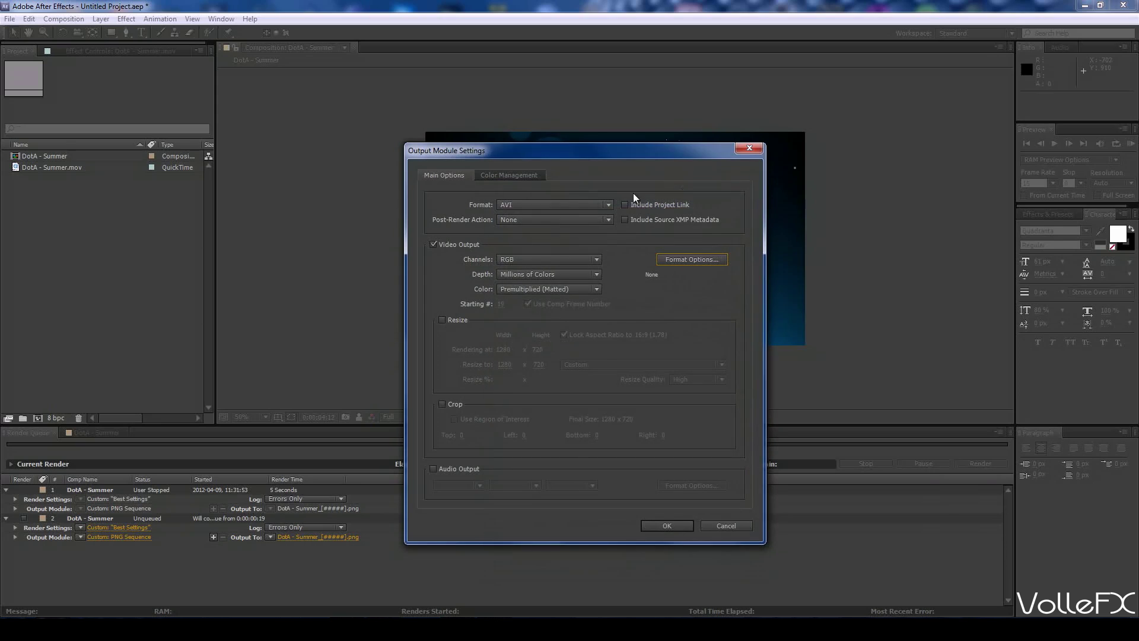
pyautogui.click(580, 207)
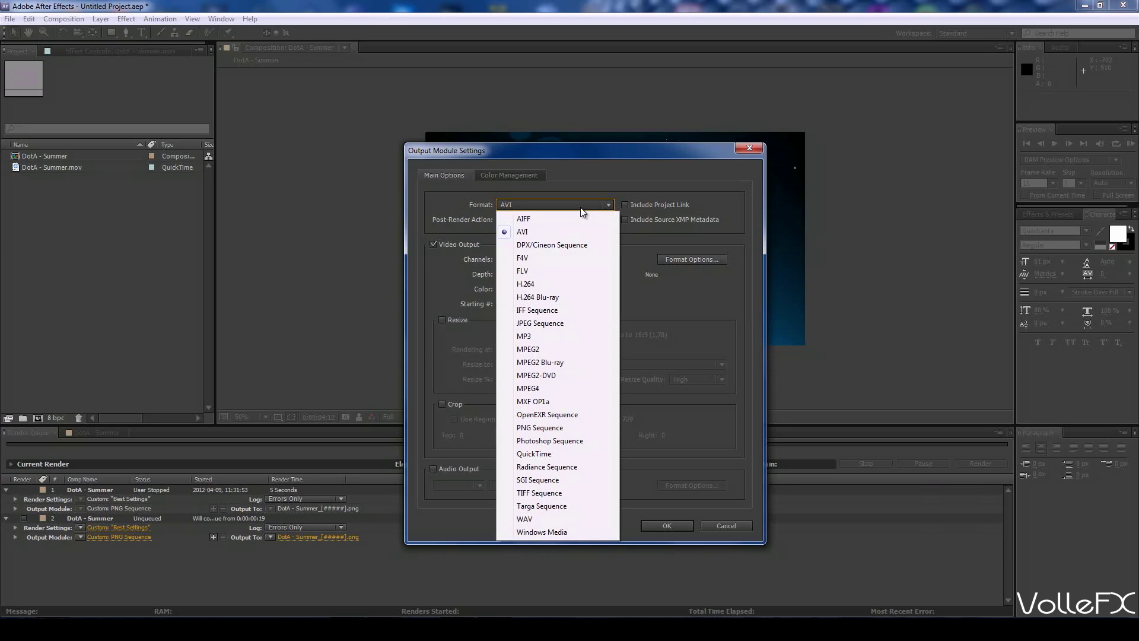
pyautogui.click(570, 427)
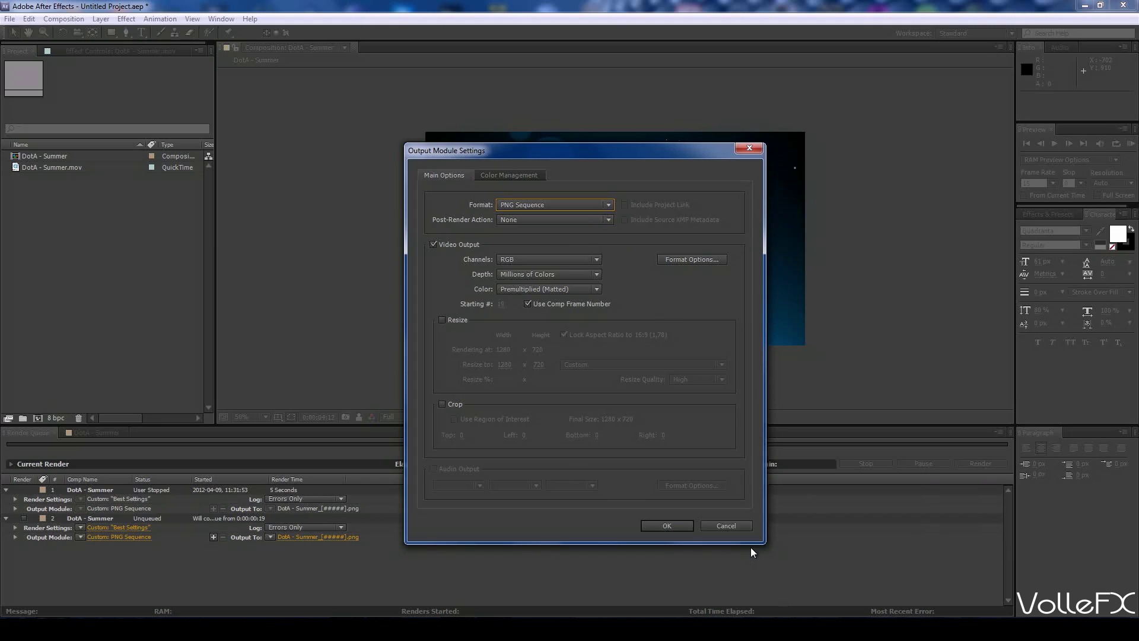
pyautogui.click(732, 526)
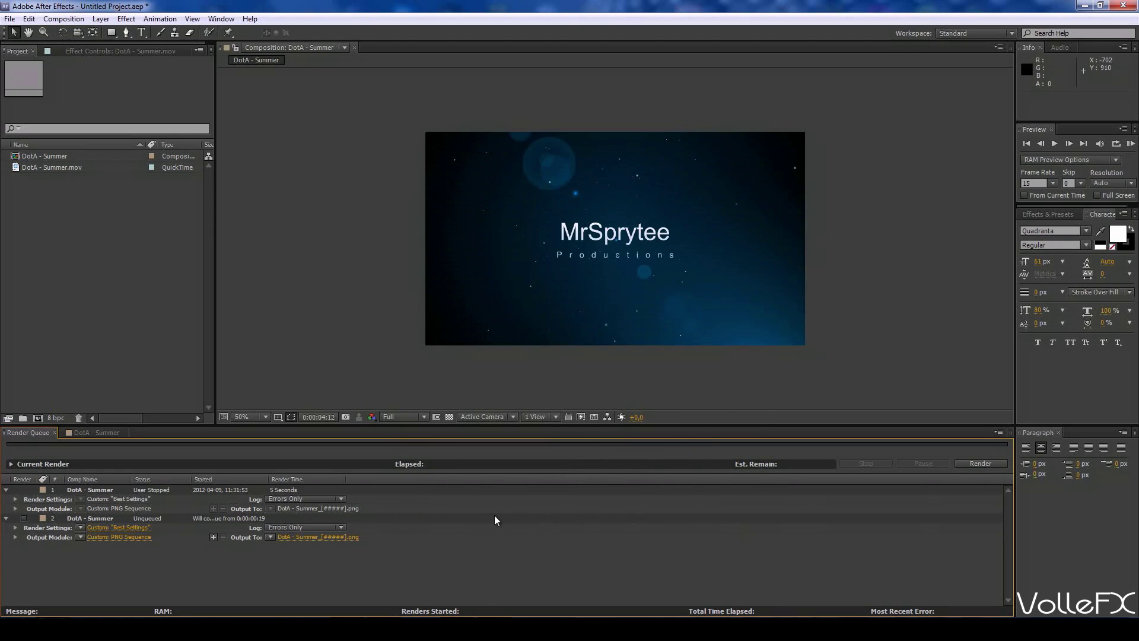
# Step: Name the second render item's output file "hello" in the TUT folder
pyautogui.click(295, 537)
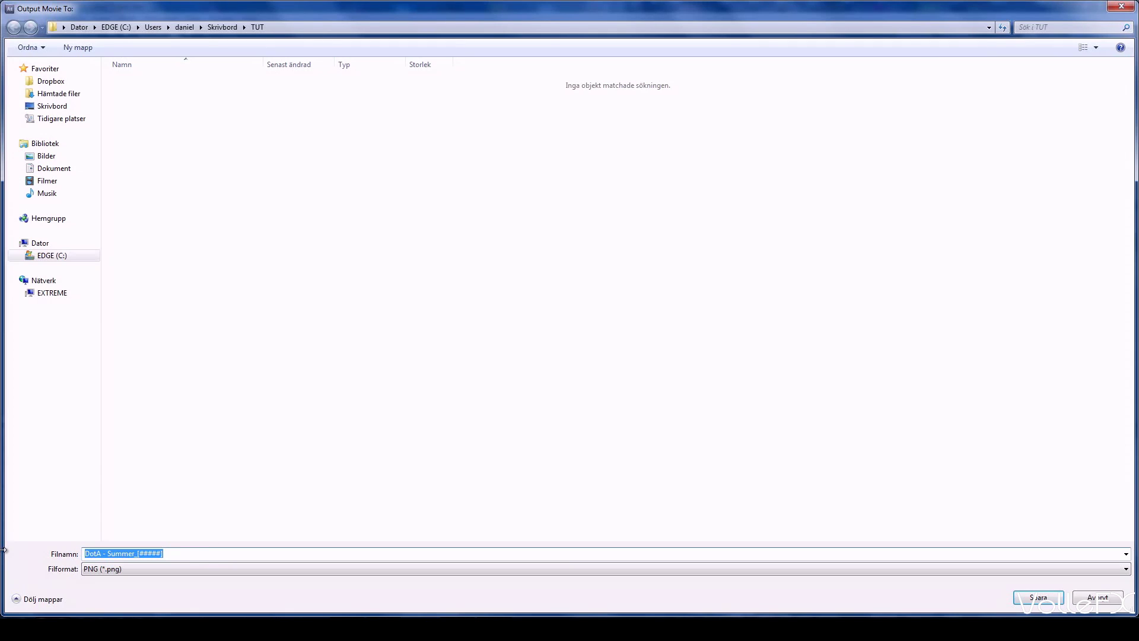
pyautogui.write('hello')
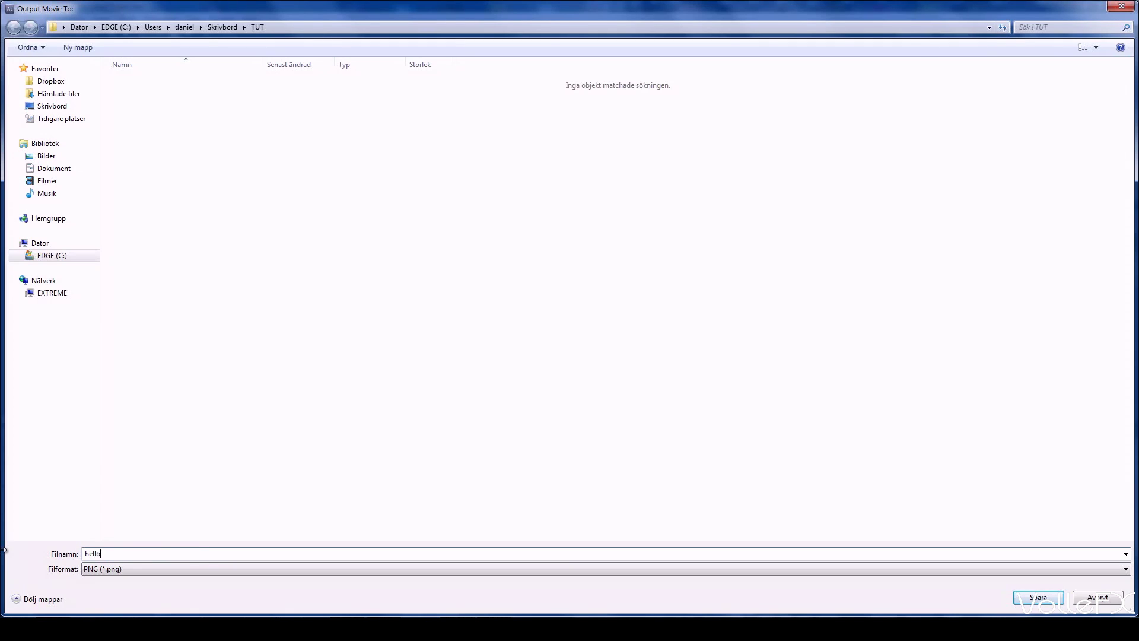
pyautogui.press('Return')
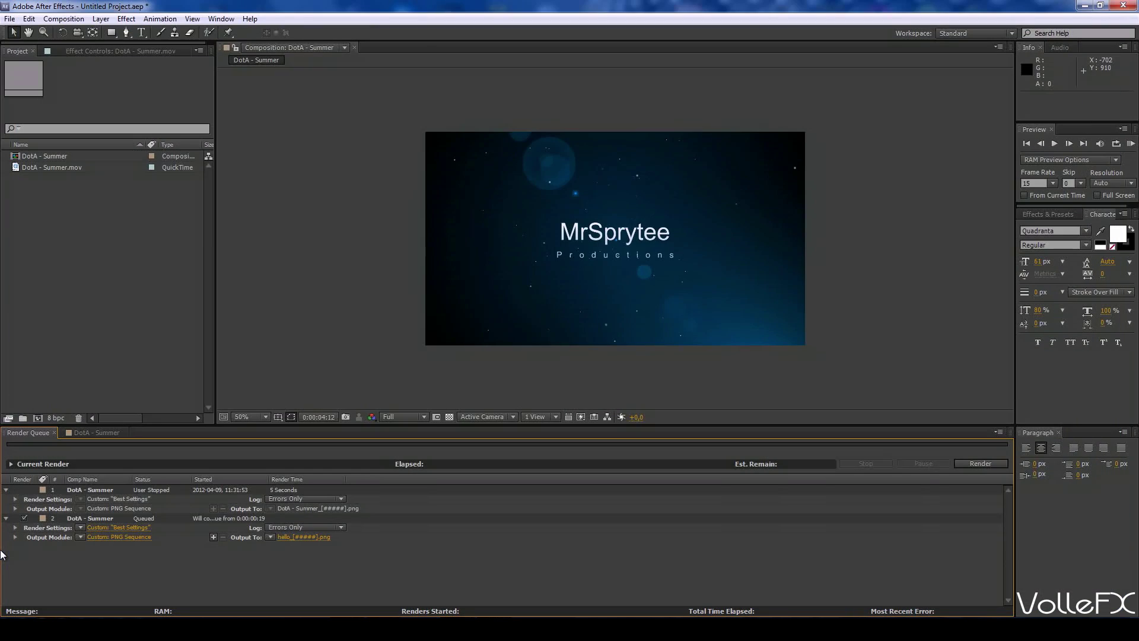
# Step: Change the second render item's output format to F4V
pyautogui.click(130, 537)
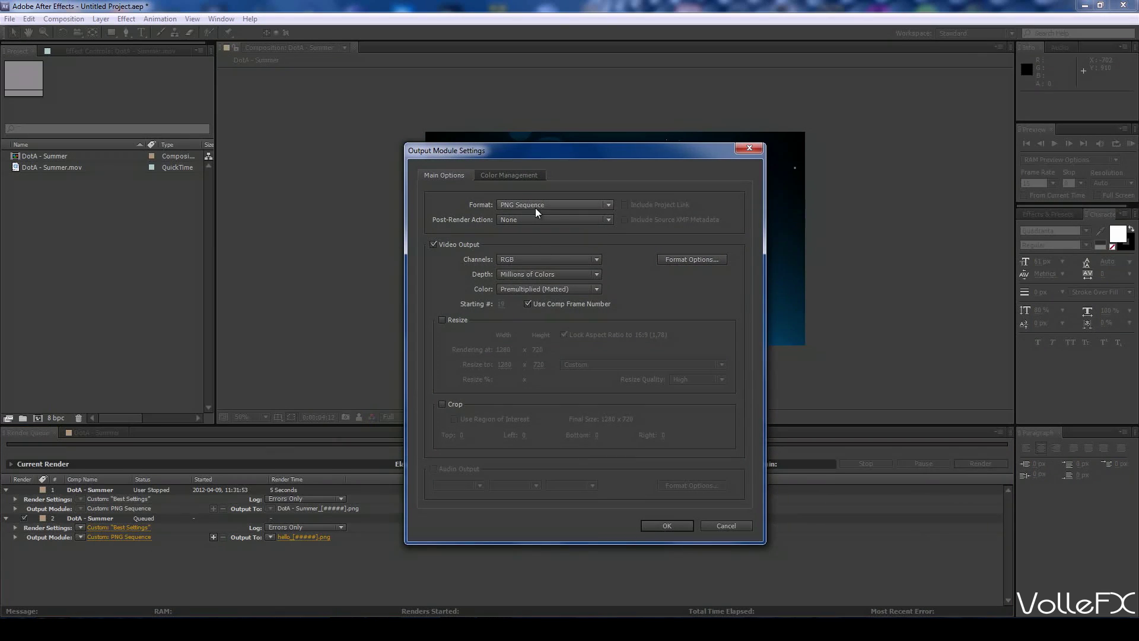
pyautogui.click(535, 206)
pyautogui.click(531, 229)
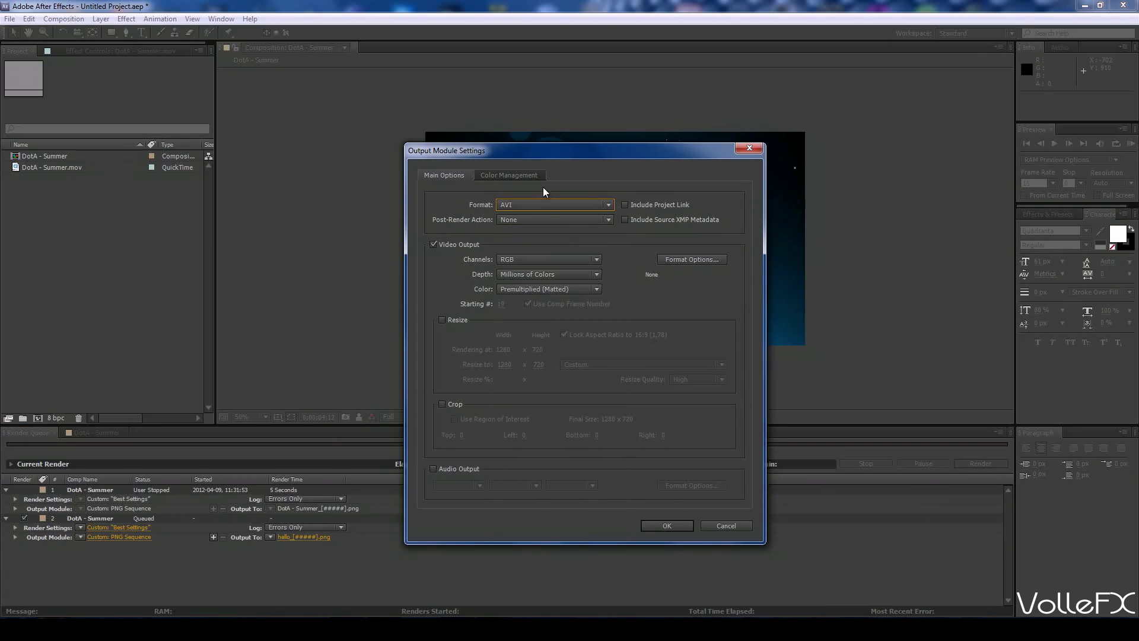
pyautogui.click(551, 205)
pyautogui.click(554, 258)
pyautogui.click(665, 523)
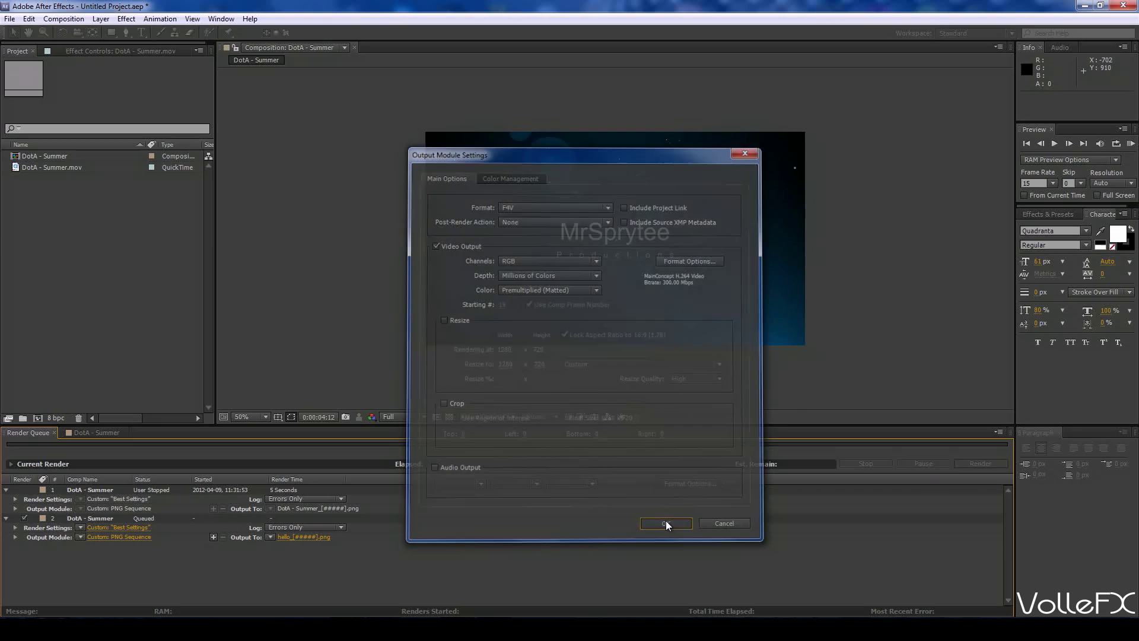
# Step: Review and confirm the second item's render settings unchanged, and start rendering it
pyautogui.click(130, 528)
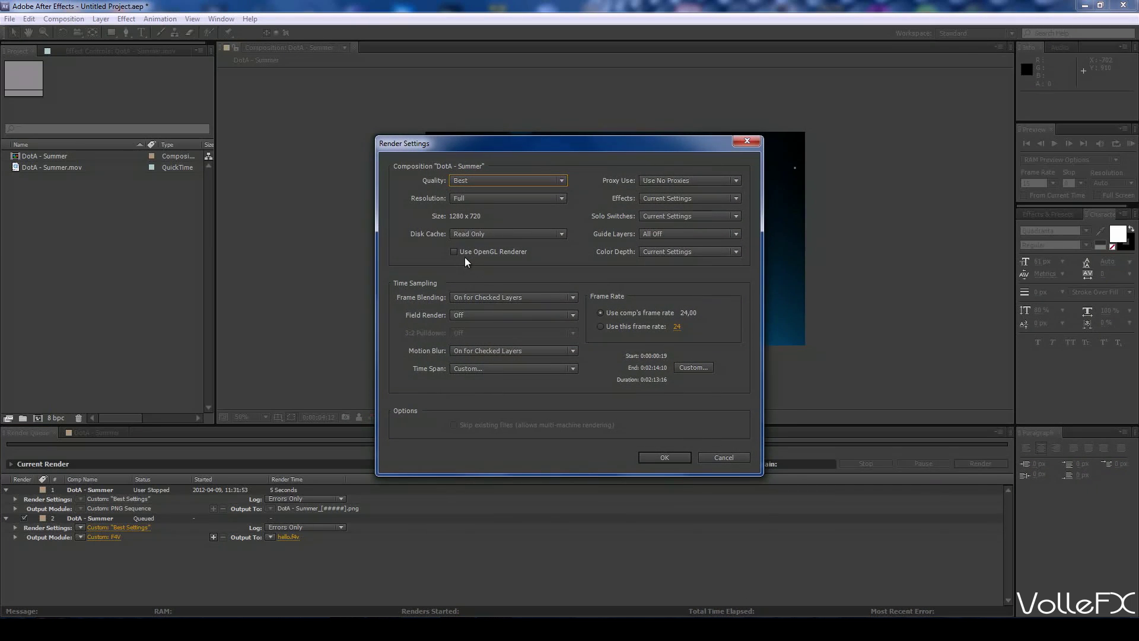
pyautogui.click(665, 457)
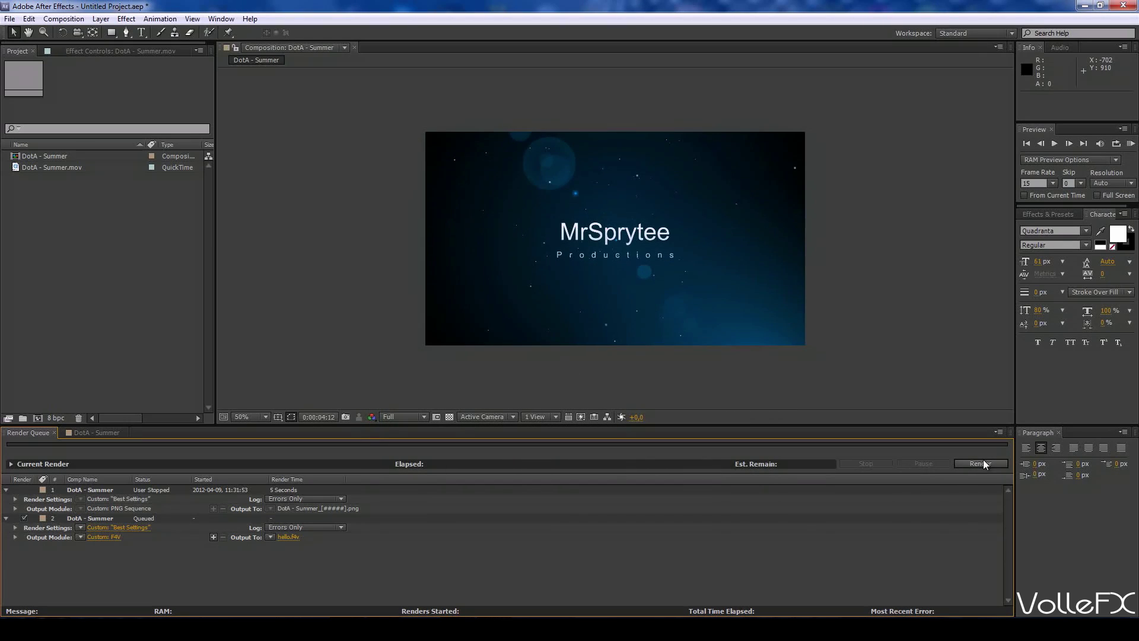
pyautogui.click(986, 467)
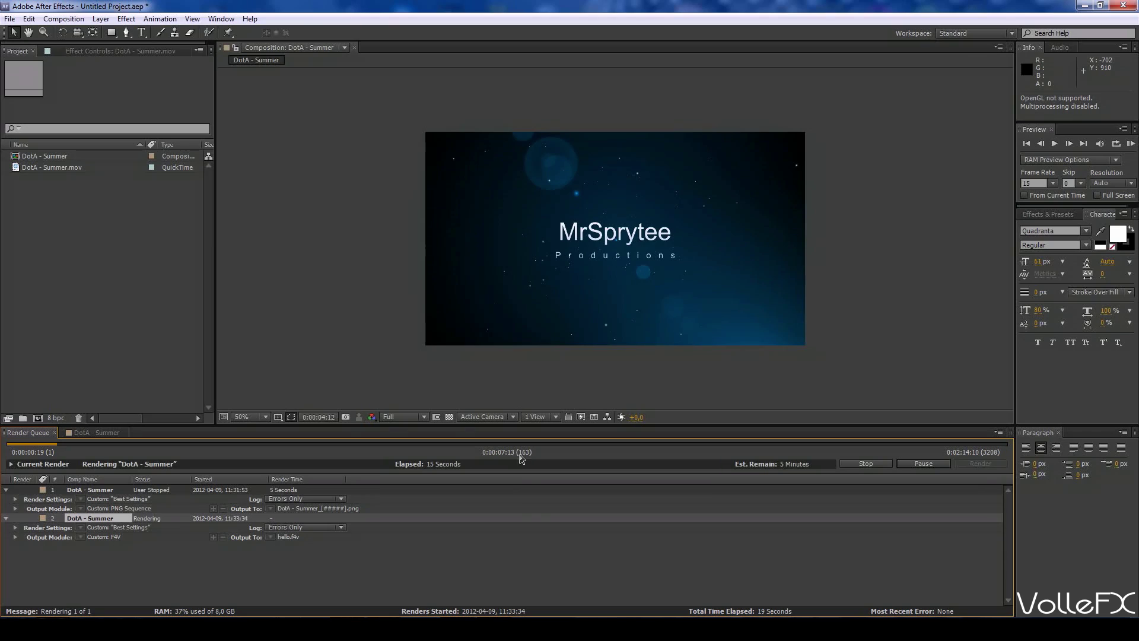
# Step: Stop the F4V render, and re-enable refreshing of the composition view
pyautogui.click(859, 464)
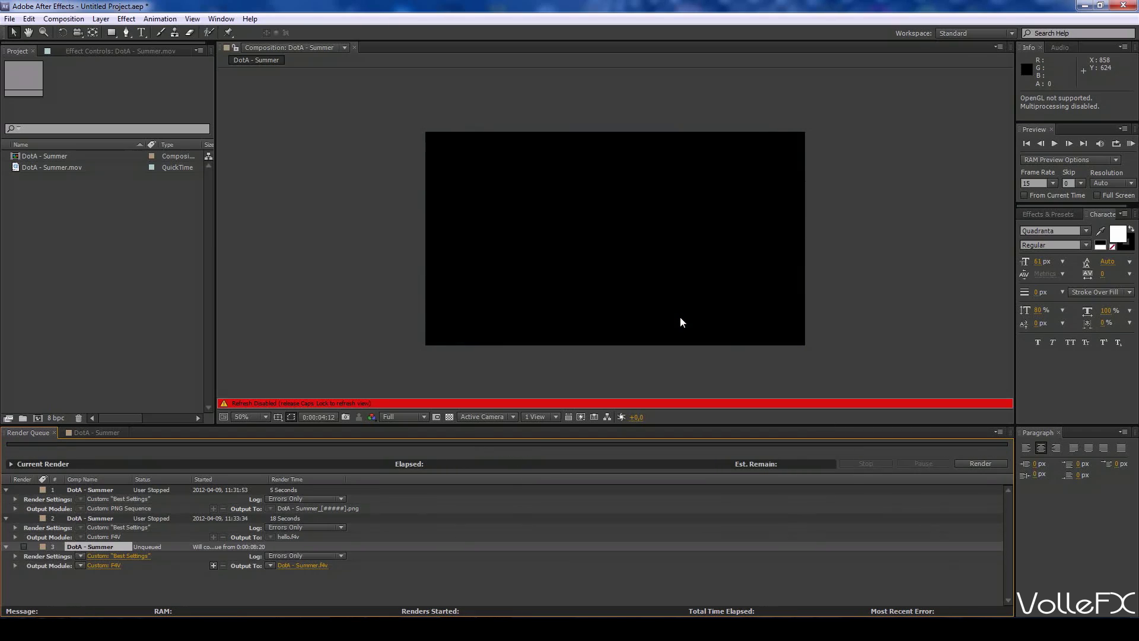
pyautogui.press('capslock')
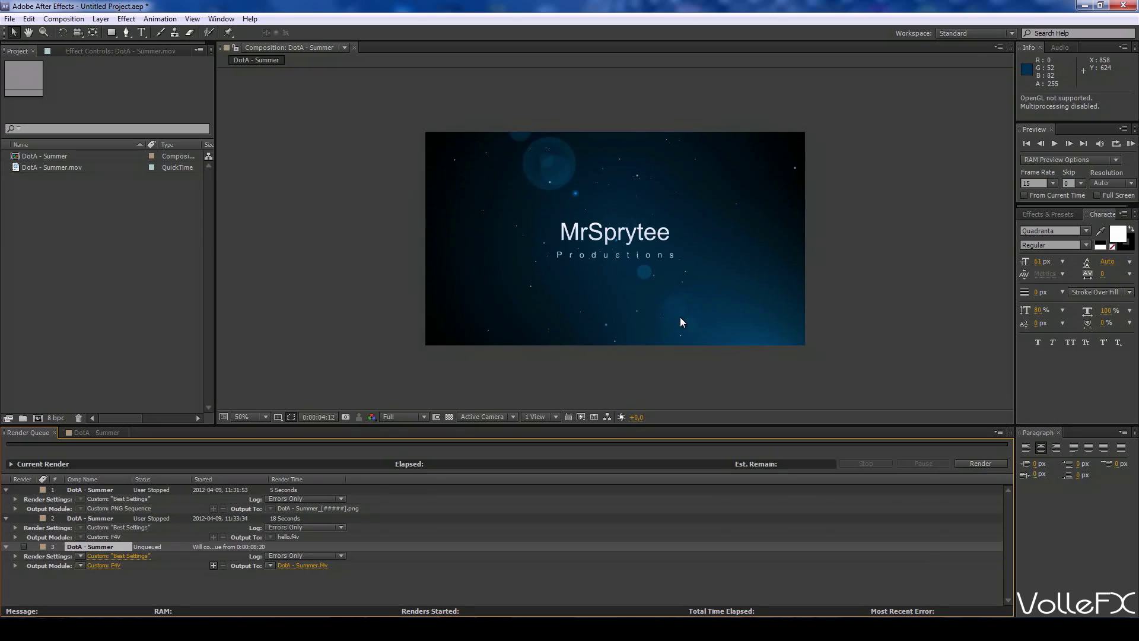